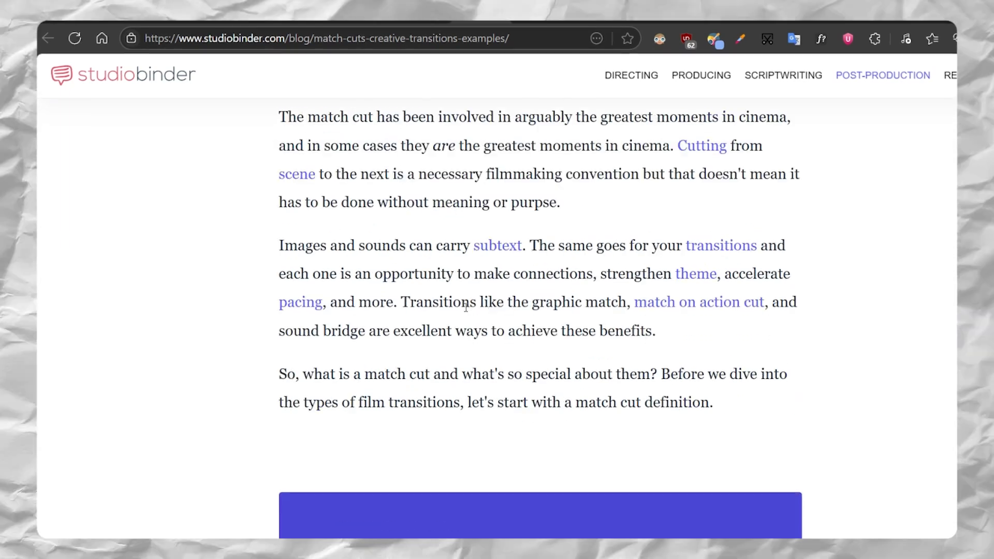
Step: Browse the StudioBinder article on match cuts down to the Symbolic Graphic Match Cut section
key(alt+Tab)
click(562, 53)
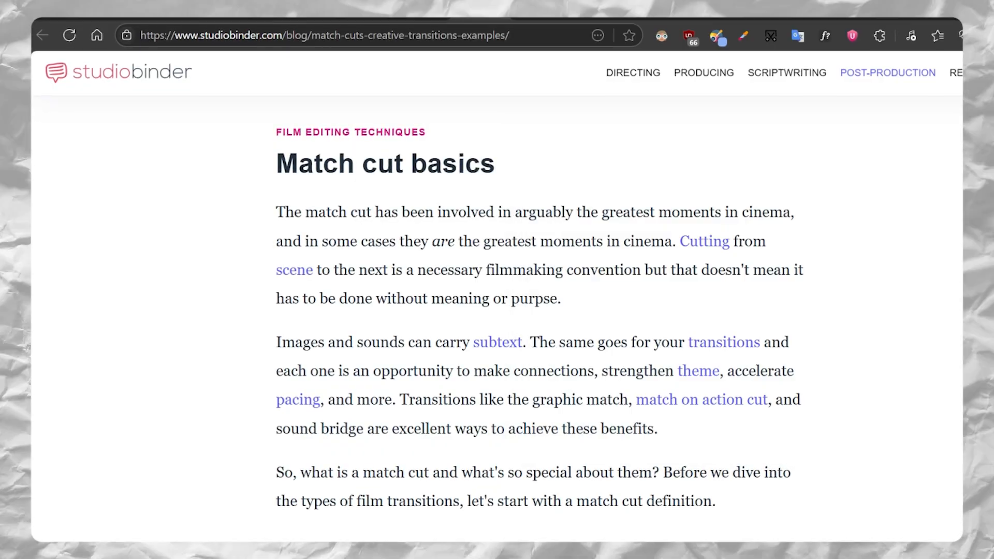
scroll(476, 282, down, 20)
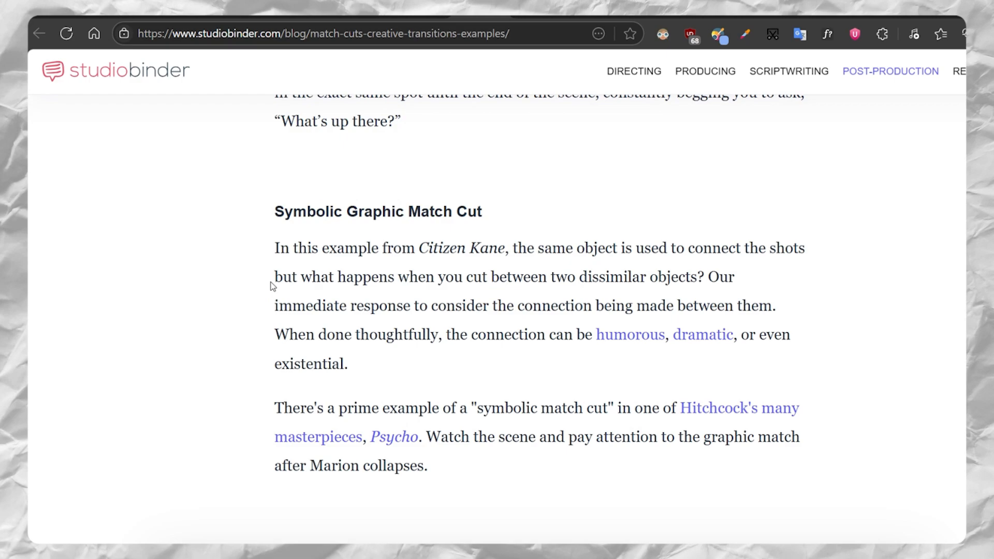
scroll(273, 286, down, 3)
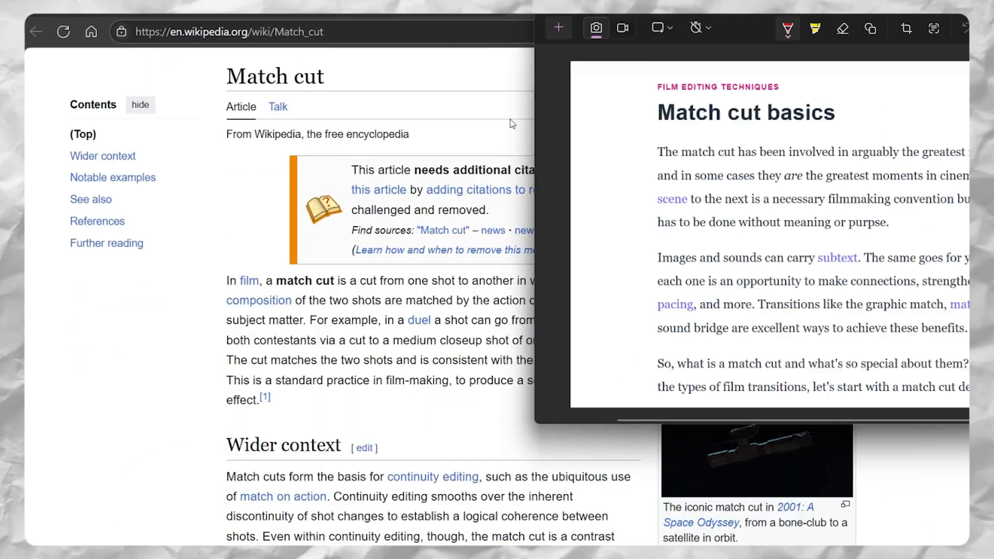
Step: Snip the introductory paragraph of Wikipedia's Match cut article and save the capture as a PNG
key(ctrl+n)
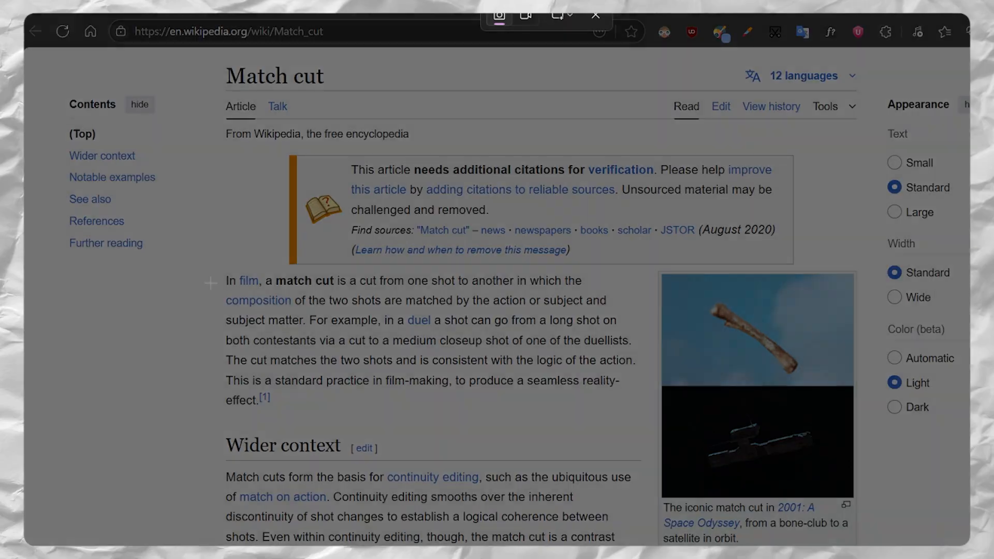
drag(209, 270, 654, 431)
key(ctrl+s)
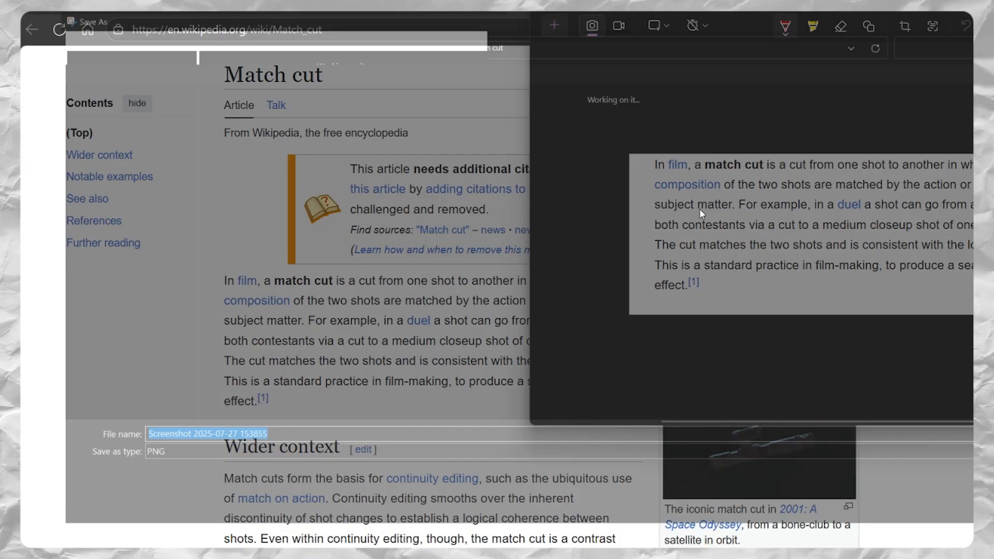
key(Return)
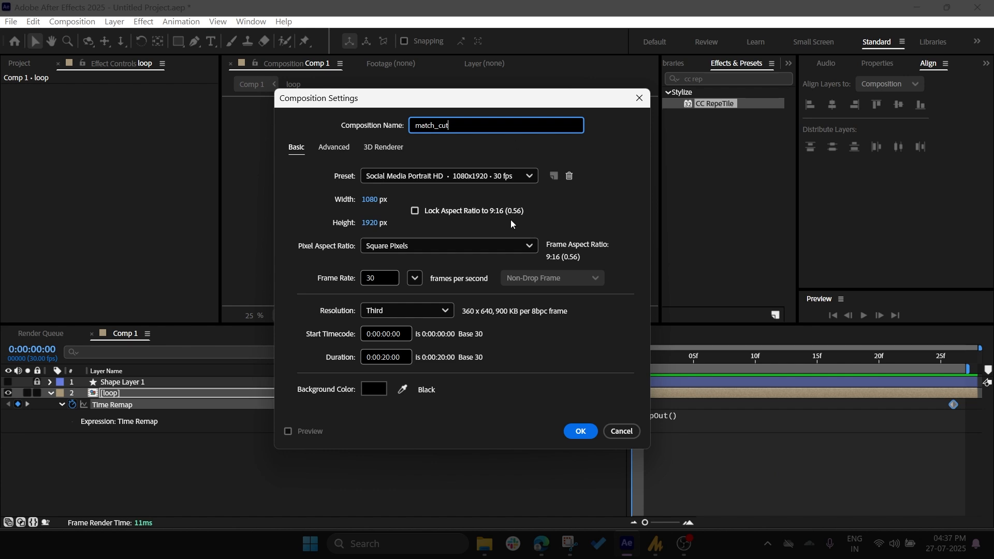
Step: Create the match_cut composition with the Social Media Portrait HD 1080x1920 30 fps preset
click(490, 176)
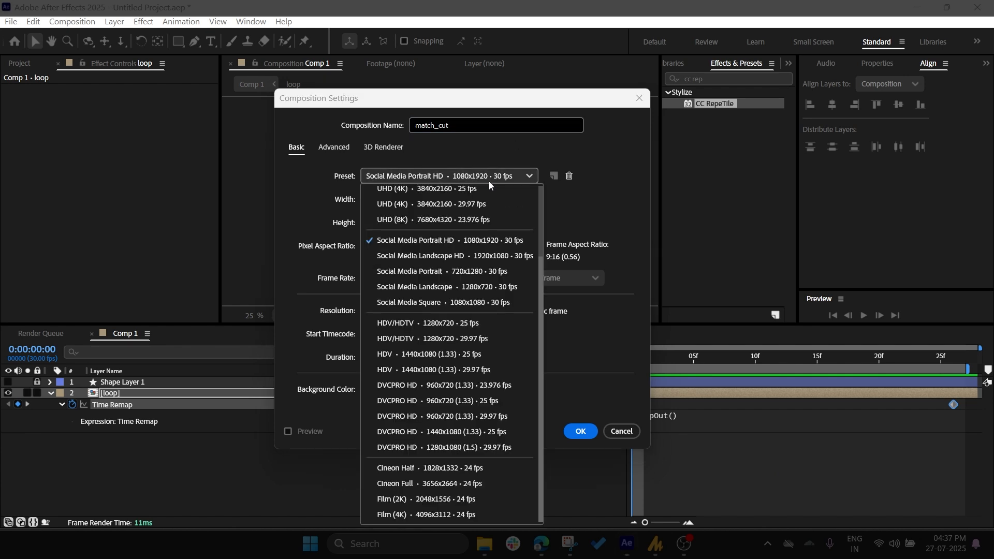
click(465, 239)
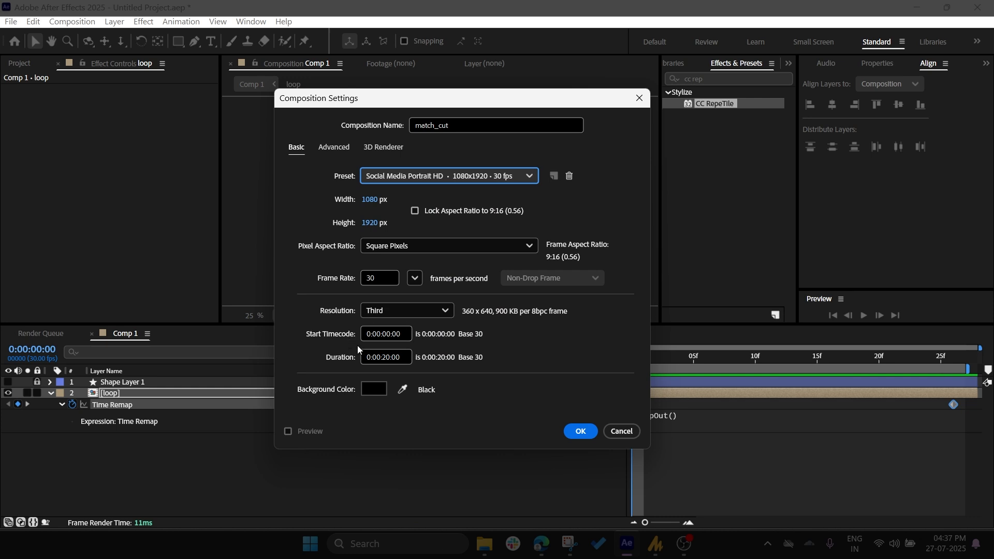
click(577, 434)
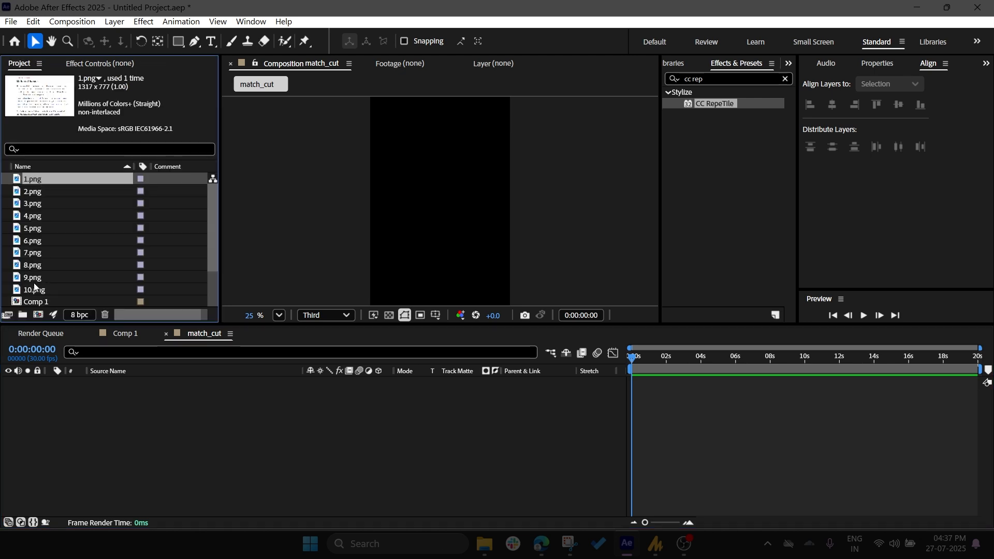
Step: Add the images 1.png through 10.png to the match_cut timeline as layers
shift+click(31, 290)
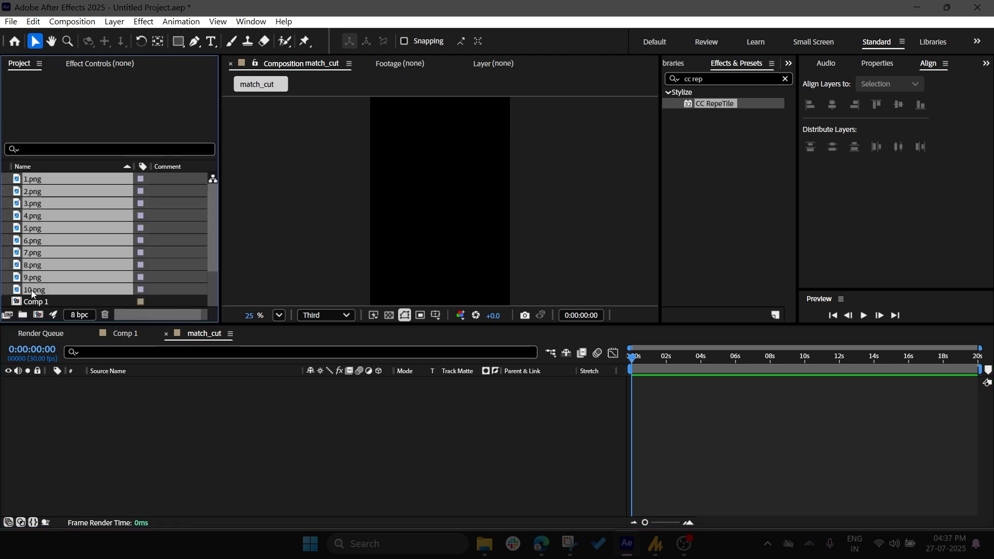
drag(43, 186, 156, 421)
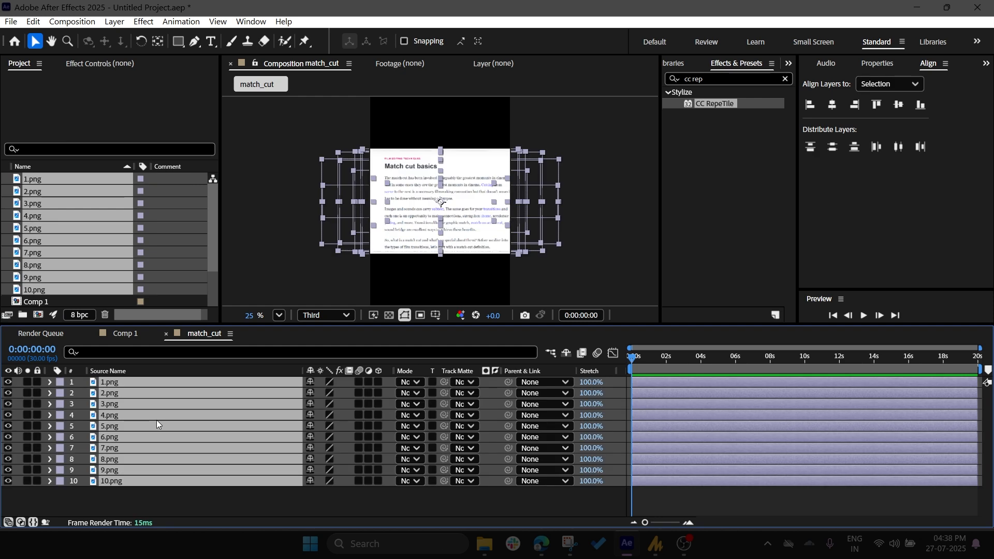
click(595, 248)
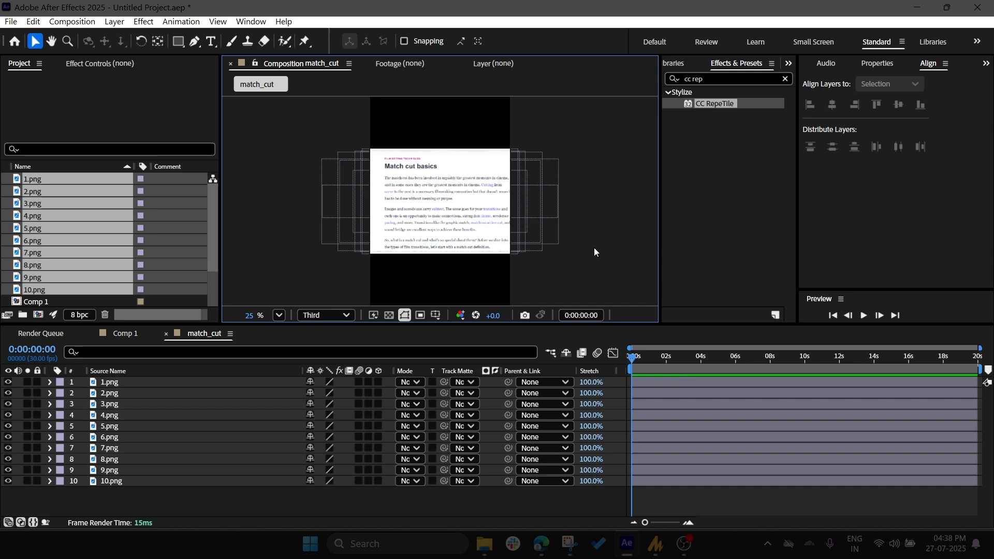
Step: Add a shape layer and draw a wide yellow rectangle across the middle of the composition
right_click(402, 498)
mouse_move(435, 343)
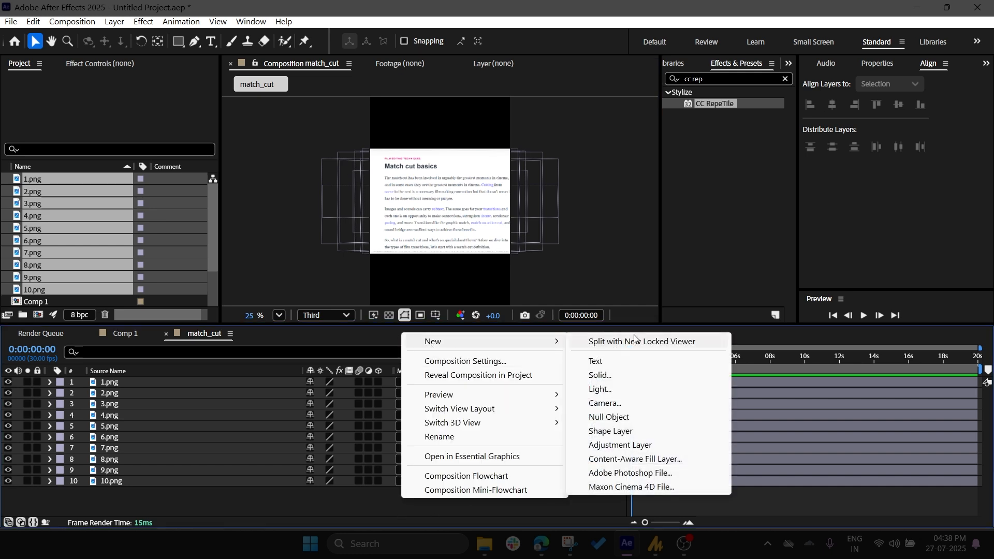
click(599, 433)
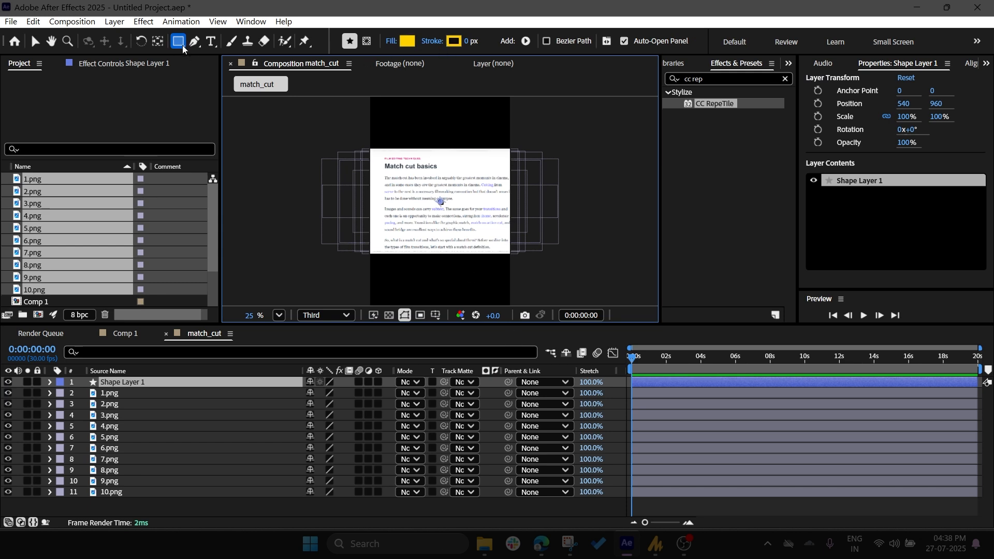
scroll(443, 200, up, 2)
scroll(441, 201, up, 1)
drag(347, 182, 546, 220)
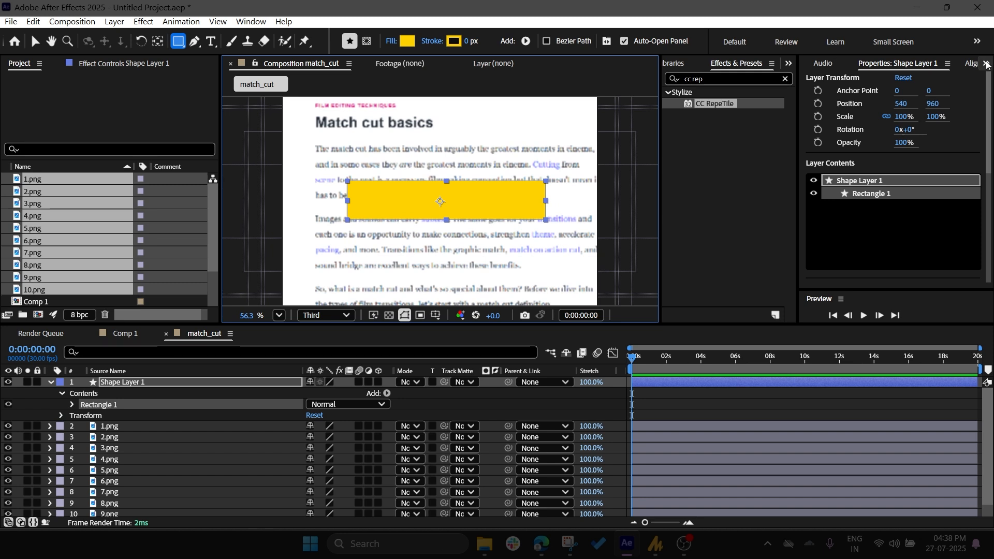
Step: Set the yellow shape layer's blending mode to Multiply and lock the layer
right_click(200, 385)
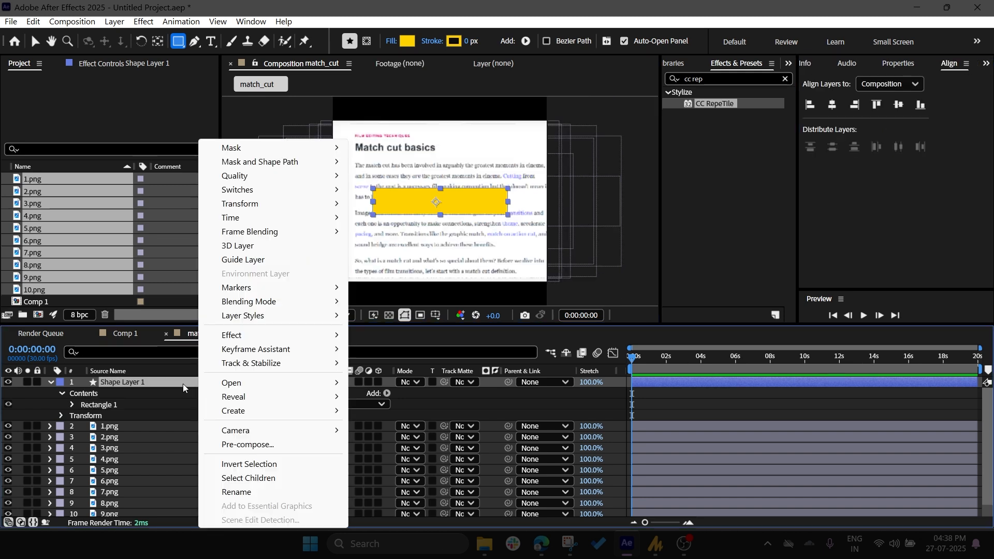
mouse_move(243, 302)
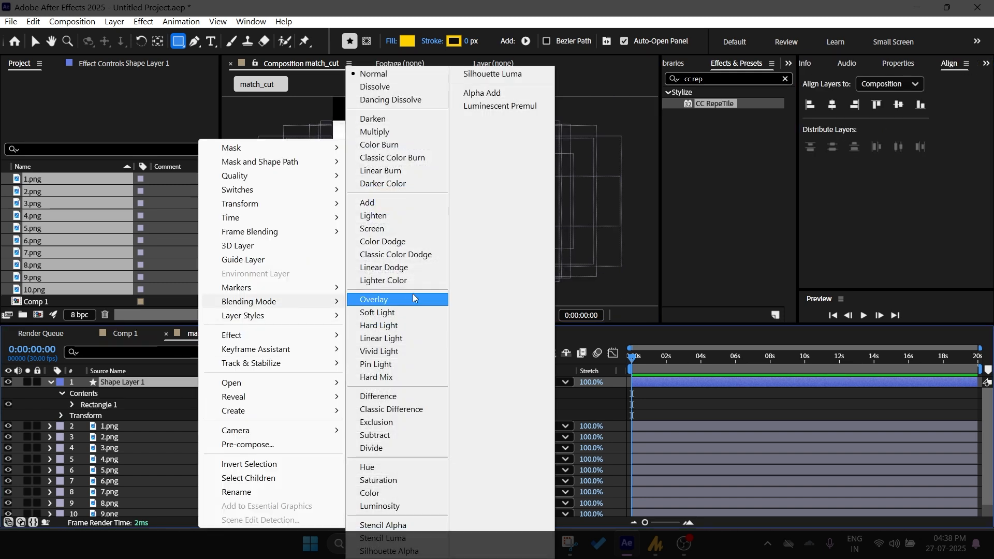
click(392, 130)
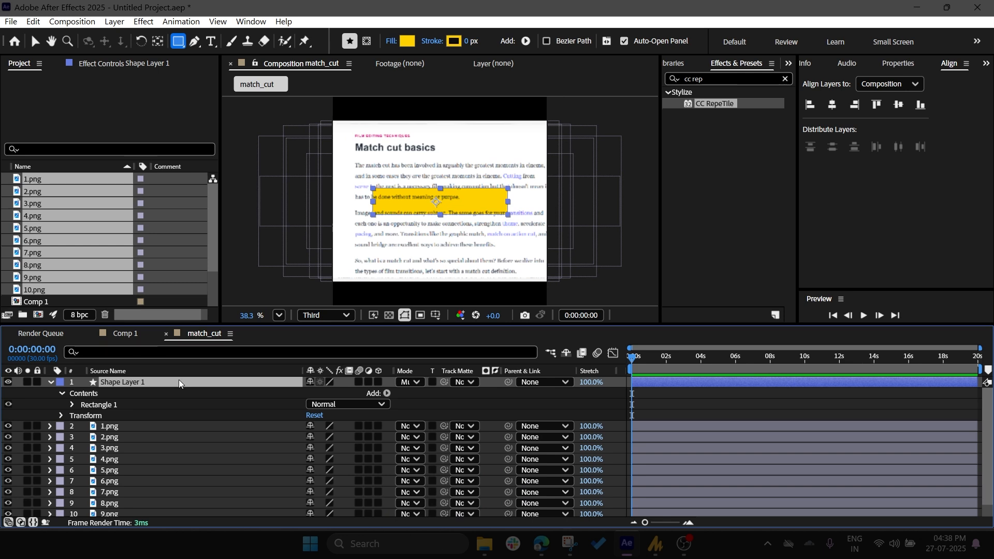
click(36, 382)
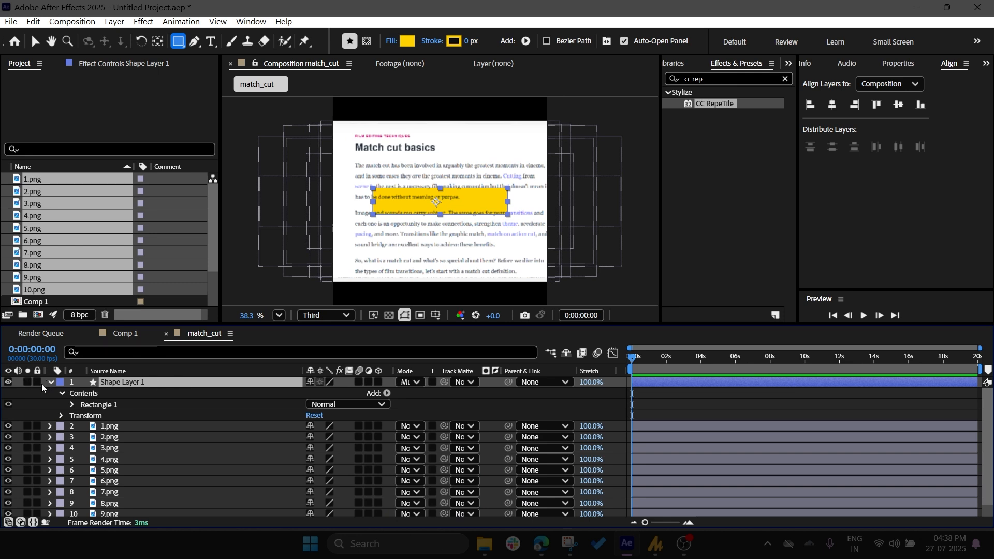
Step: Split all image layers at frame 3 and delete the parts after it
click(162, 426)
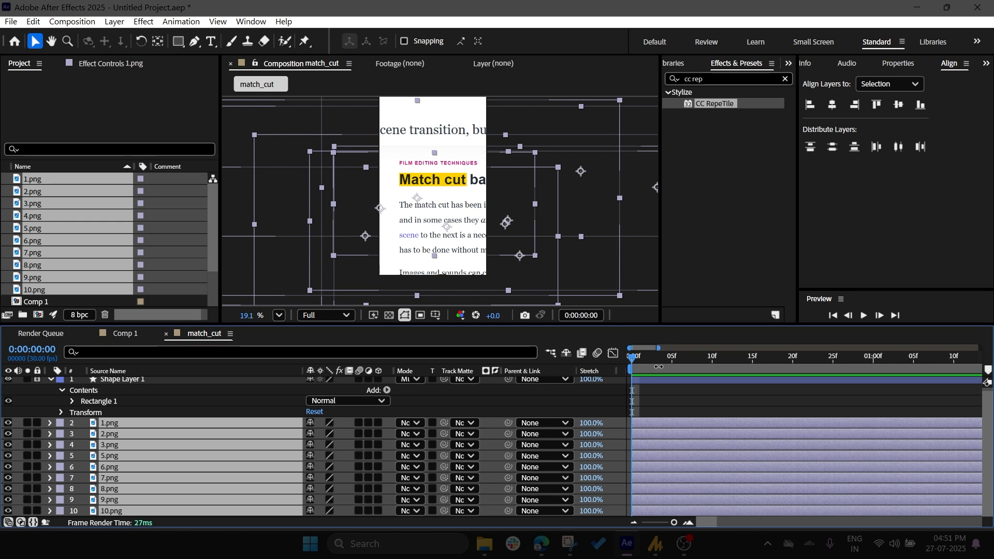
drag(638, 362, 728, 391)
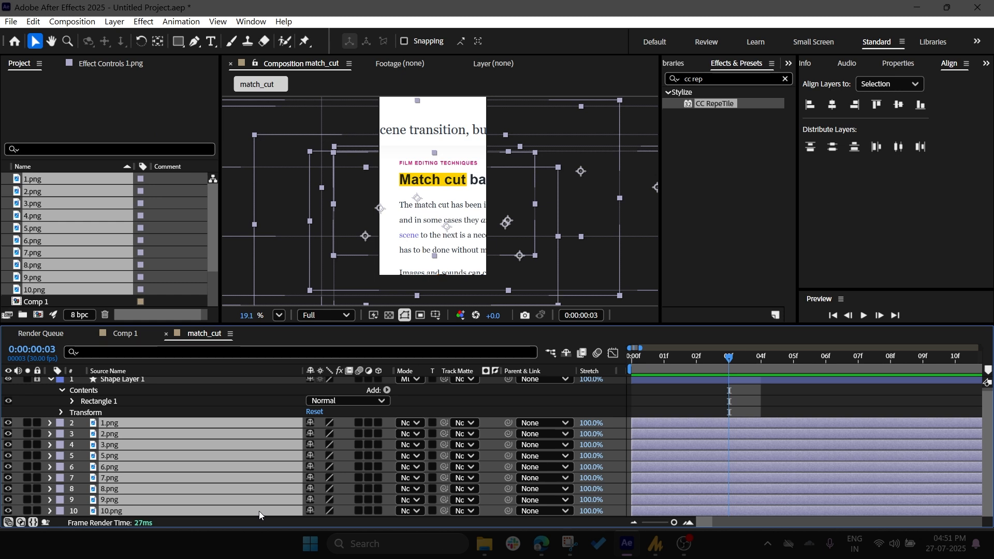
key(ctrl+shift+d)
key(Delete)
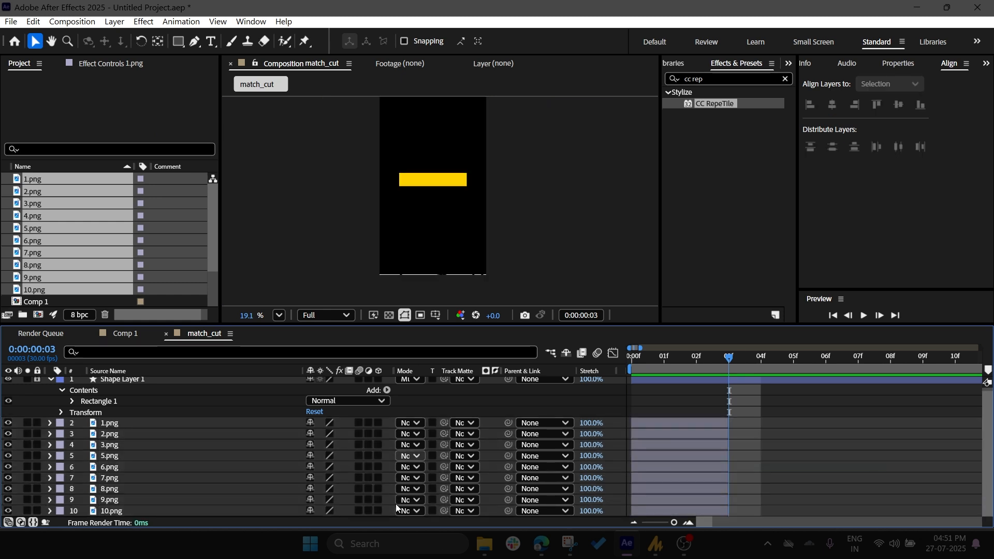
Step: Arrange the trimmed image layers from 1.png to 10.png one after another with Sequence Layers, without overlap
key(Home)
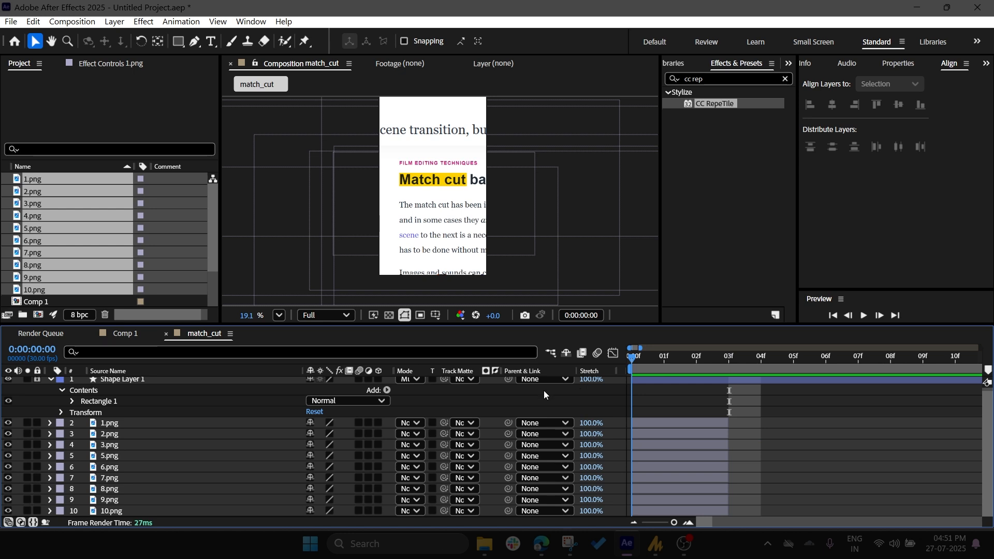
key([)
click(130, 424)
shift+click(120, 512)
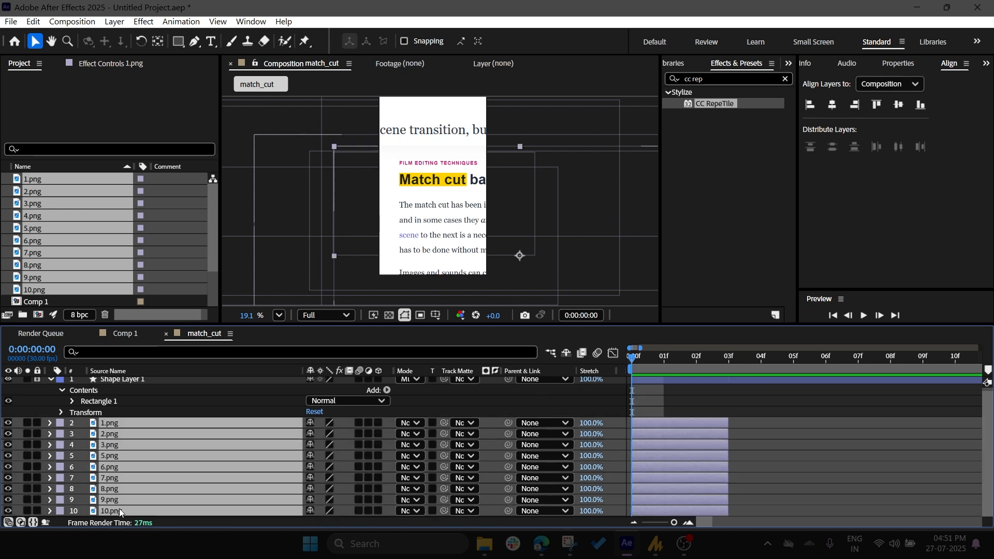
click(190, 21)
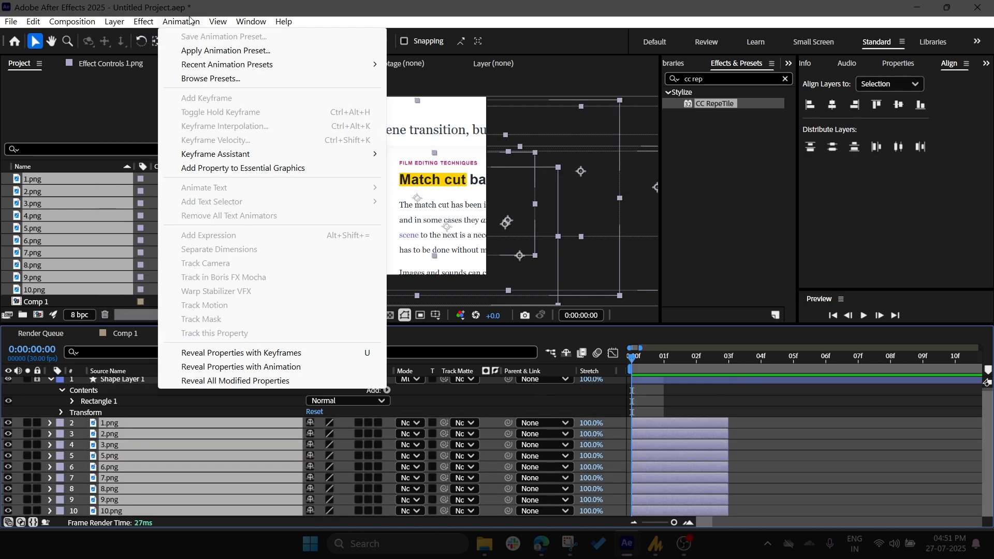
mouse_move(221, 155)
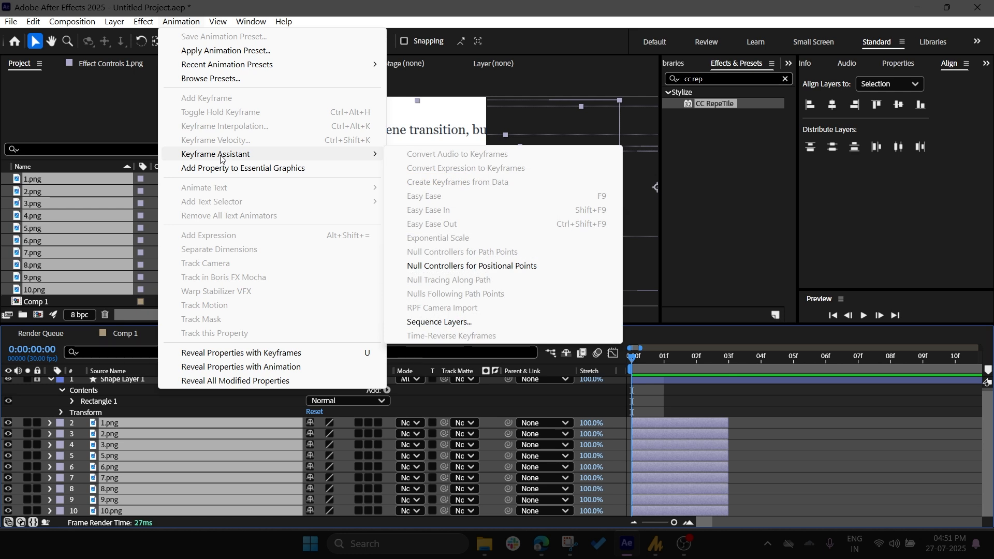
click(449, 322)
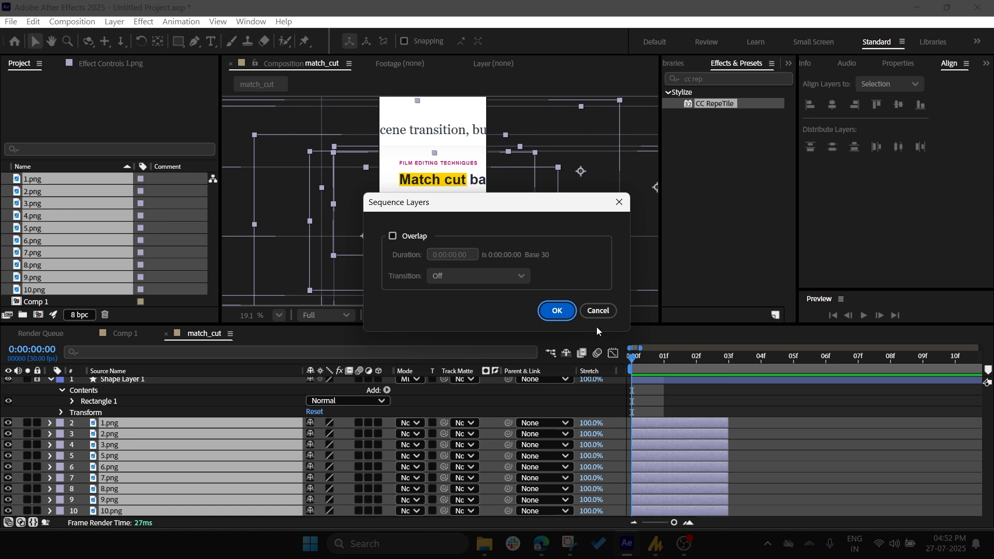
click(558, 313)
Step: End the composition's work area at frame 26, near the end of the last image, and return the playhead to the start
scroll(713, 472, right, 5)
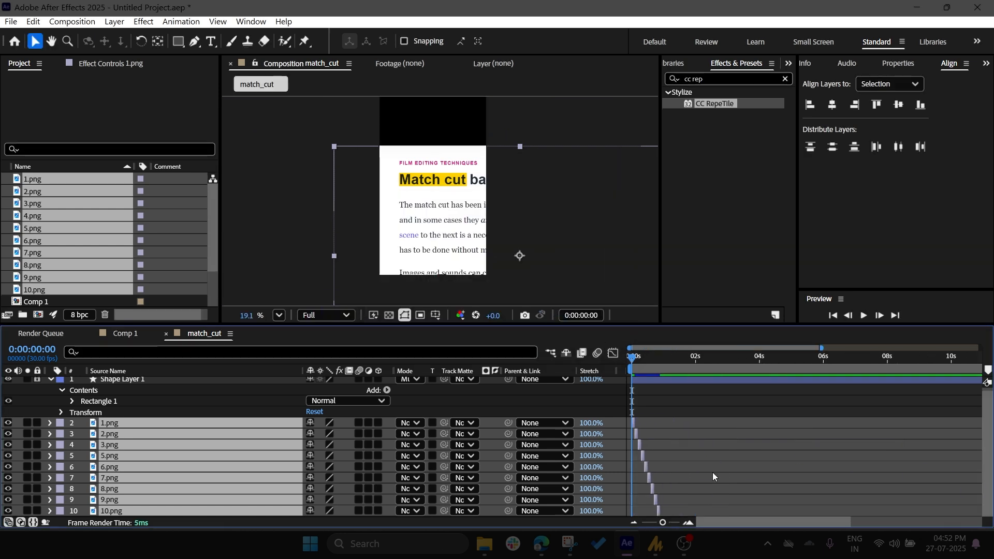
drag(715, 522, 702, 523)
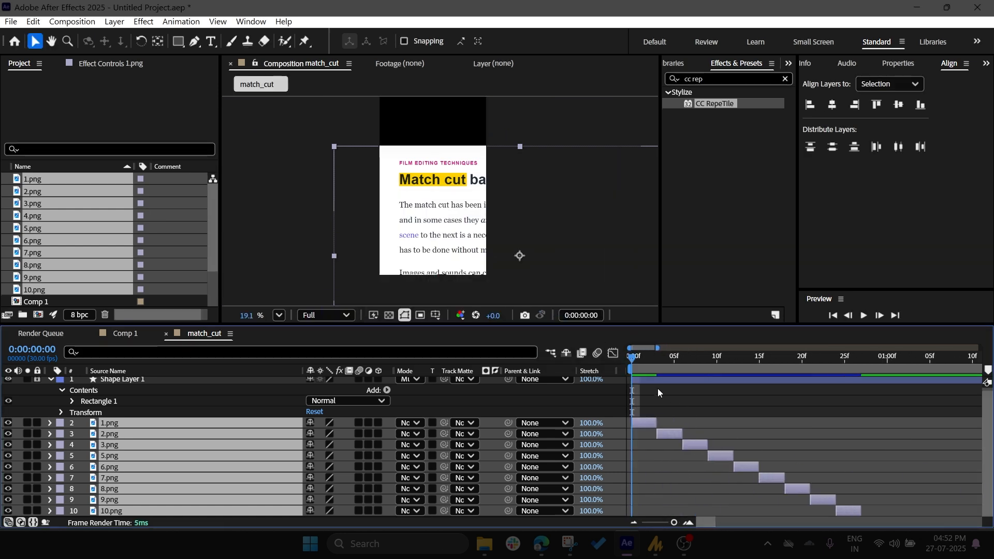
key(space)
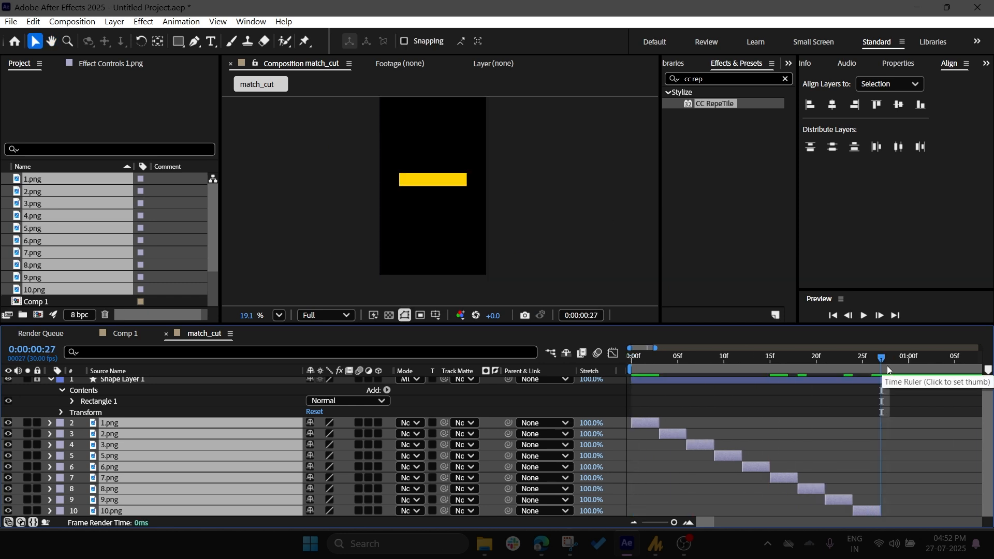
drag(882, 358, 873, 358)
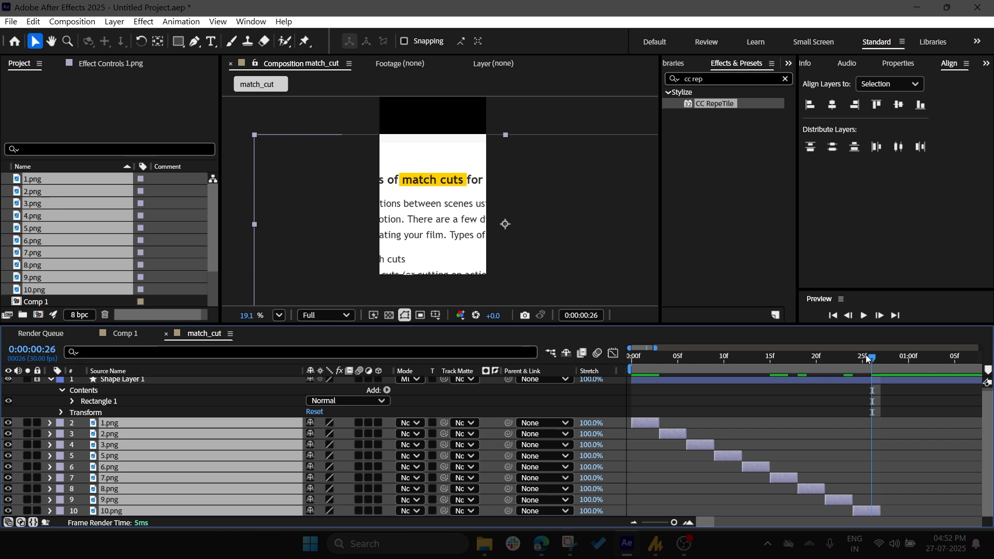
scroll(896, 437, up, 3)
mouse_move(778, 357)
mouse_down()
mouse_move(798, 359)
mouse_move(770, 362)
mouse_up()
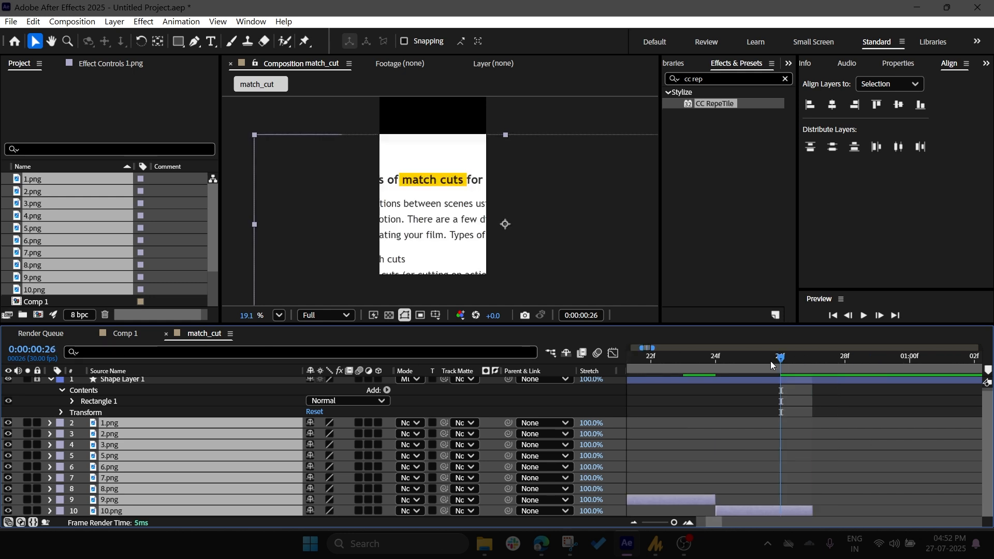
scroll(806, 398, down, 5)
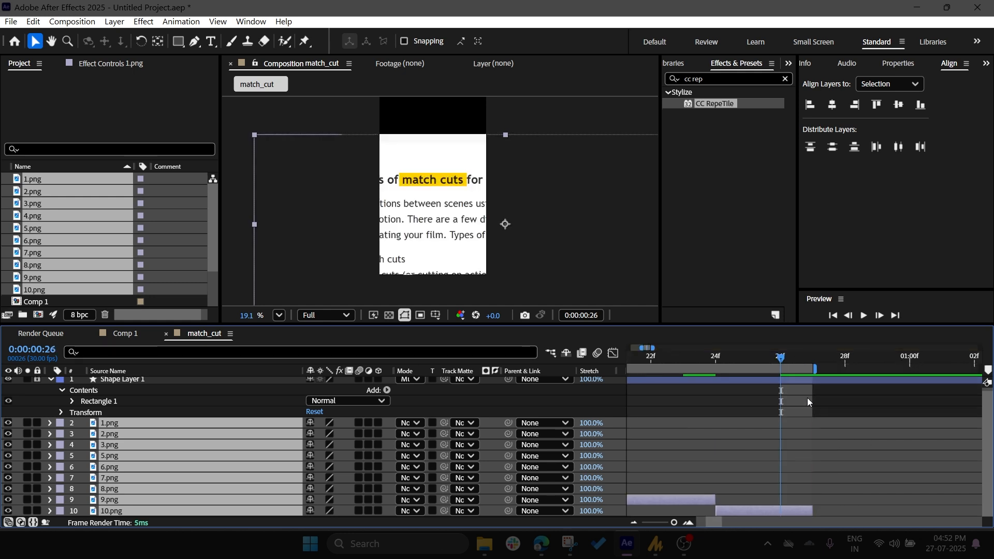
scroll(680, 389, up, 6)
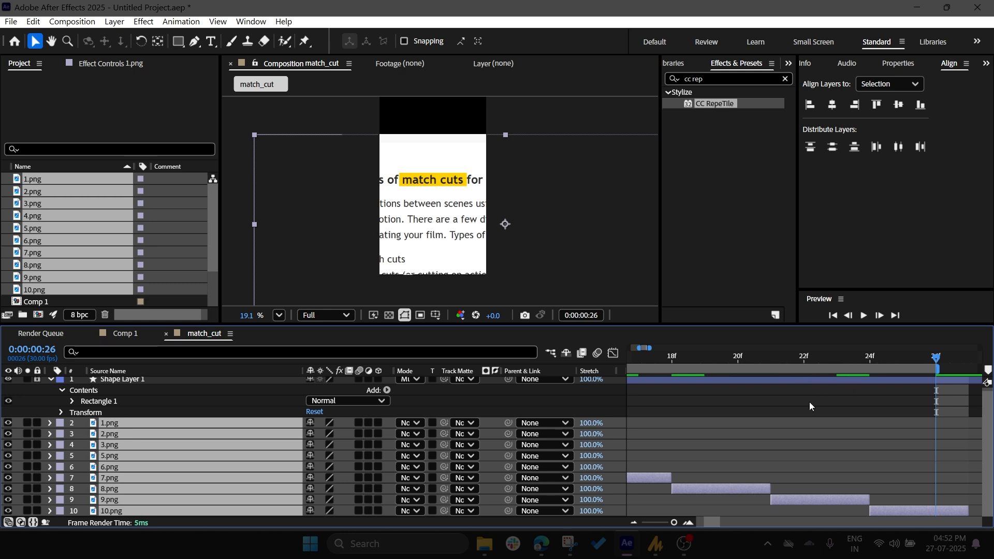
drag(762, 363, 633, 458)
scroll(171, 394, up, 1)
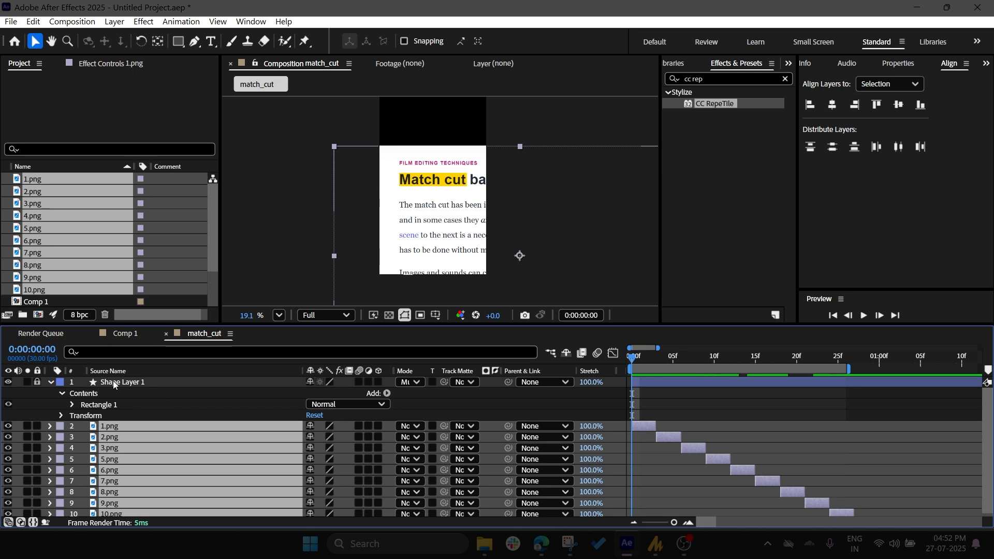
Step: Hide the yellow highlight shape layer and deselect all image layers
click(11, 386)
click(9, 384)
click(151, 430)
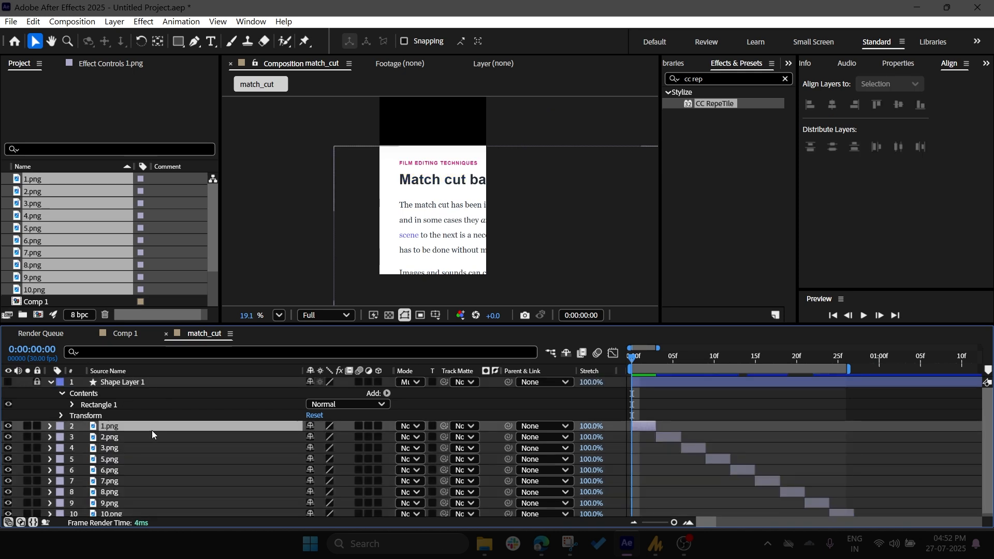
key(ctrl+a)
key(F2)
Step: Apply the CC RepeTile effect to 1.png at frame 2 and set its Expand Up to 190
drag(632, 357, 644, 405)
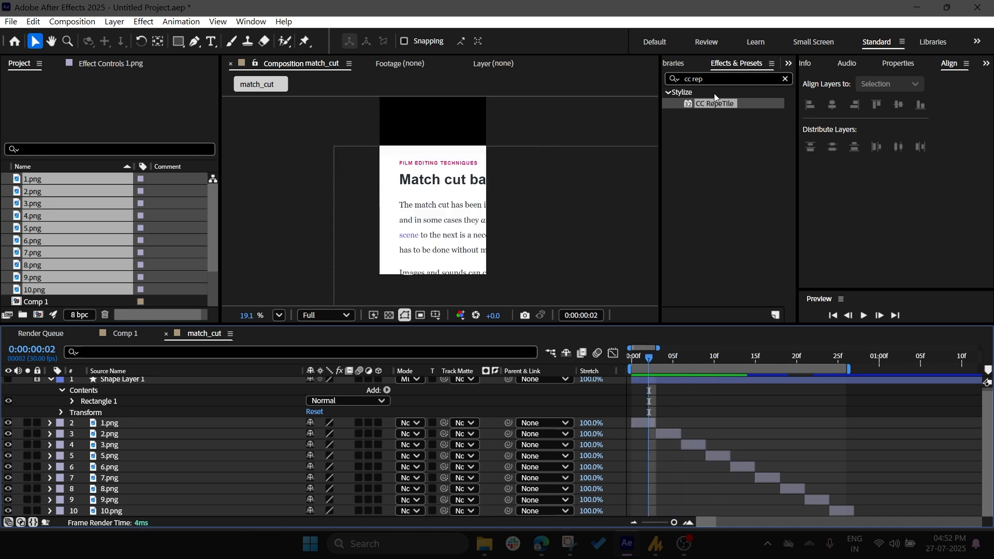
click(723, 105)
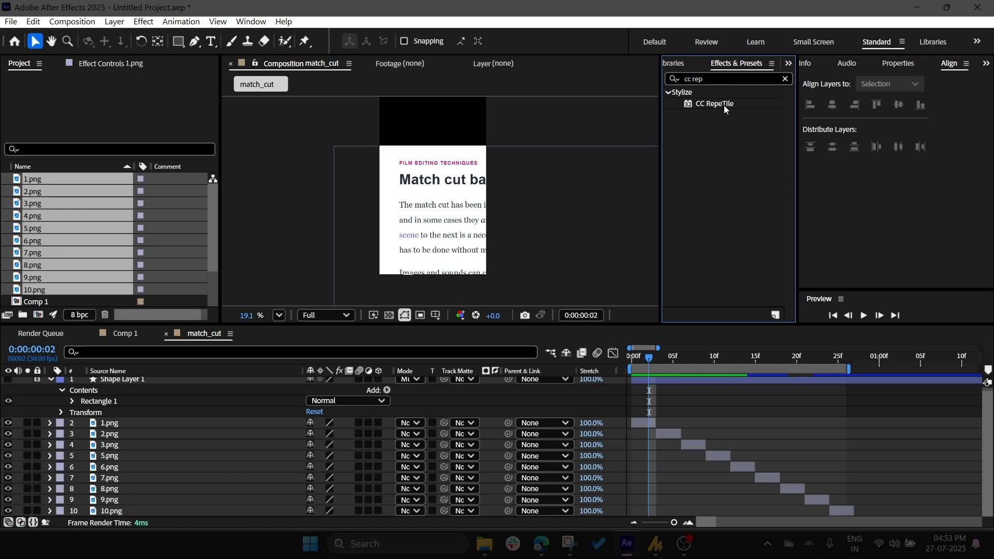
drag(724, 105, 423, 201)
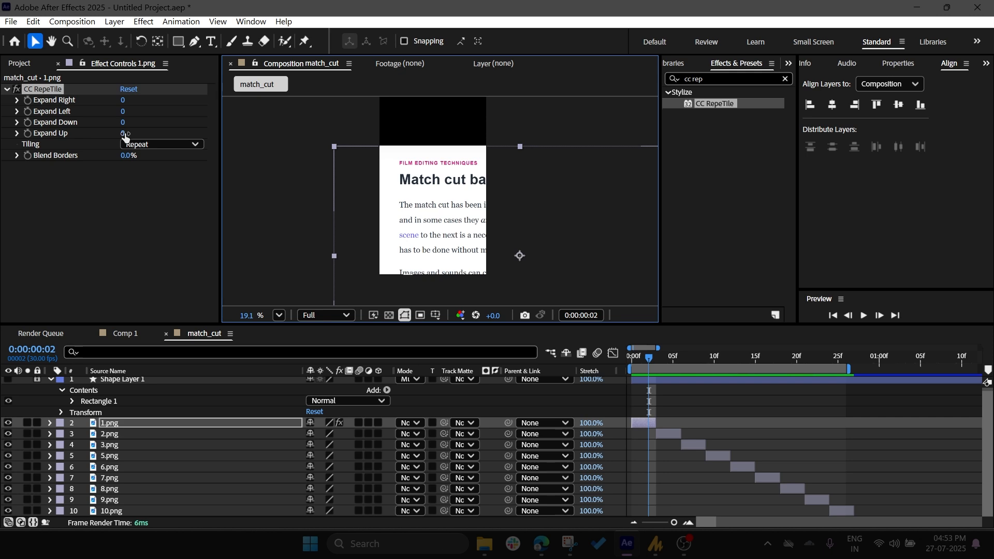
drag(125, 135, 275, 147)
Step: Apply CC RepeTile to 2.png at frame 5, with Expand Down set to 134 and Expand Up to 415
drag(654, 359, 673, 362)
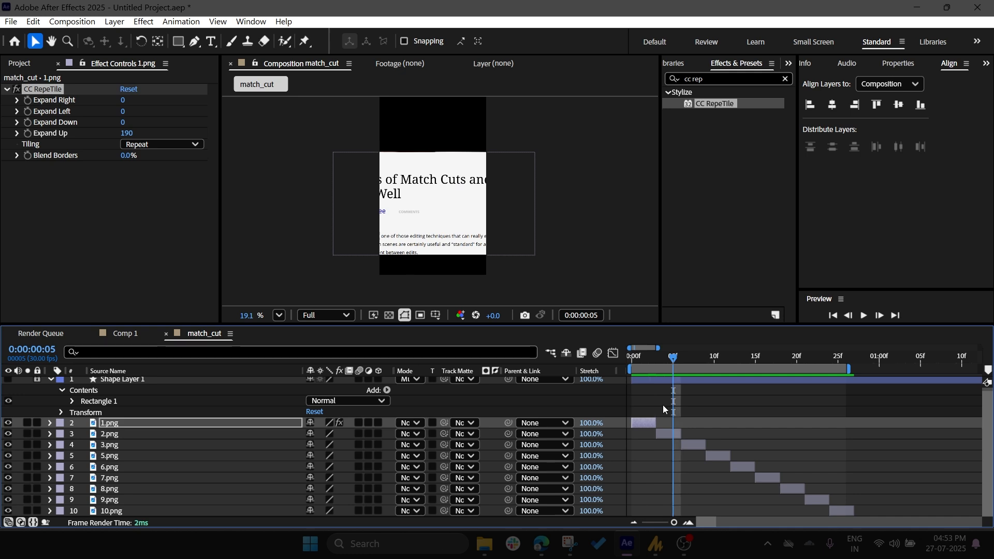
click(670, 432)
drag(723, 103, 466, 223)
drag(126, 123, 210, 144)
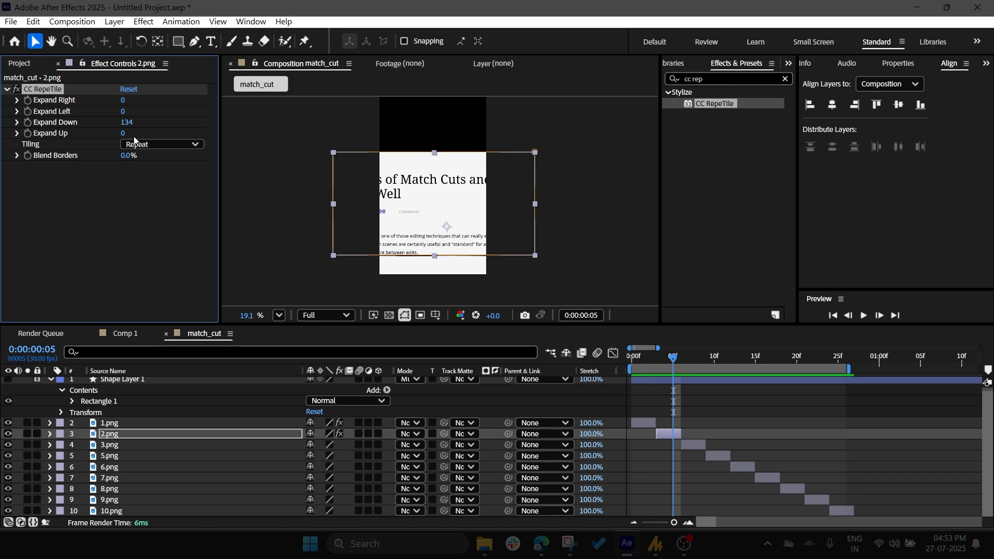
drag(124, 133, 408, 146)
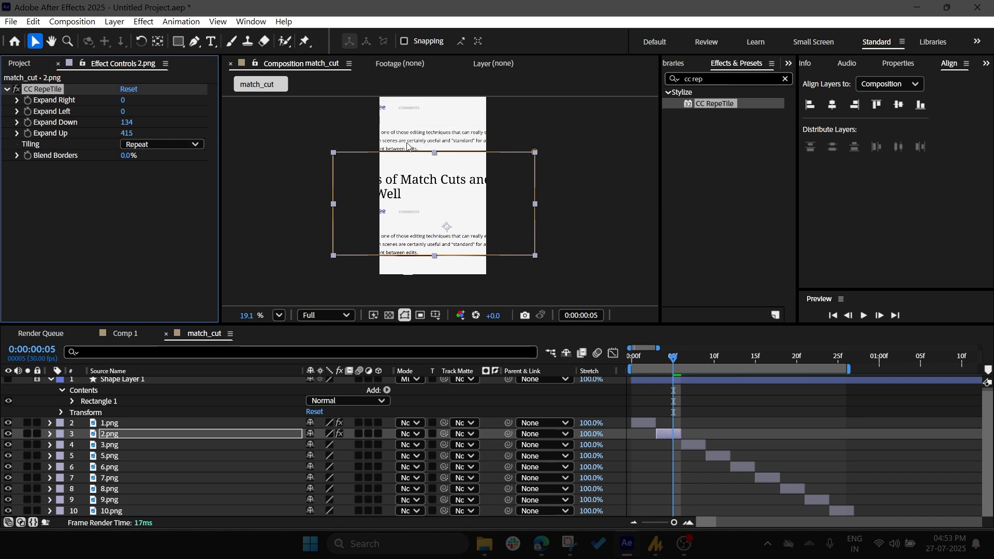
Step: Apply CC RepeTile to 6.png and play back the tiled image sequence from the start
click(691, 363)
click(698, 443)
drag(697, 362, 742, 378)
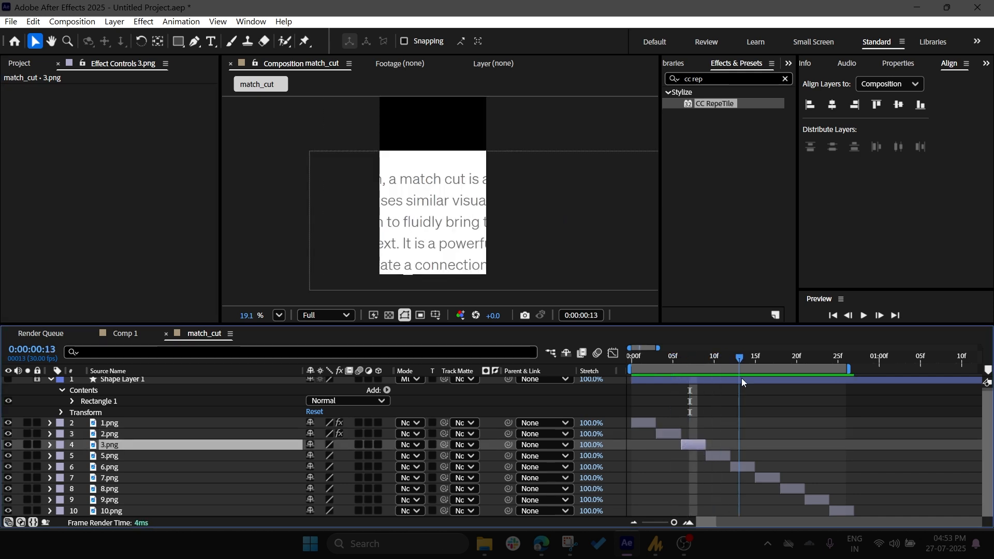
click(742, 467)
drag(715, 103, 441, 218)
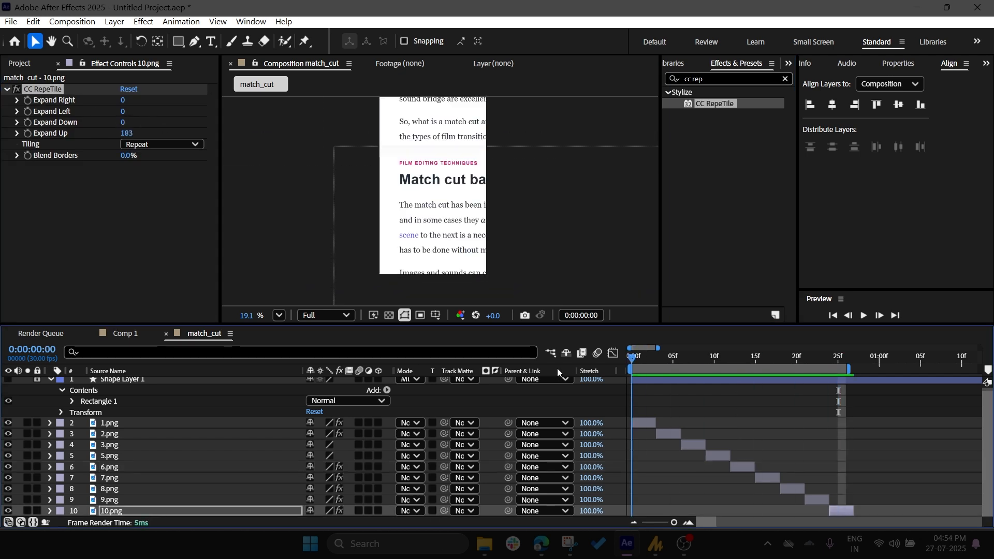
key(space)
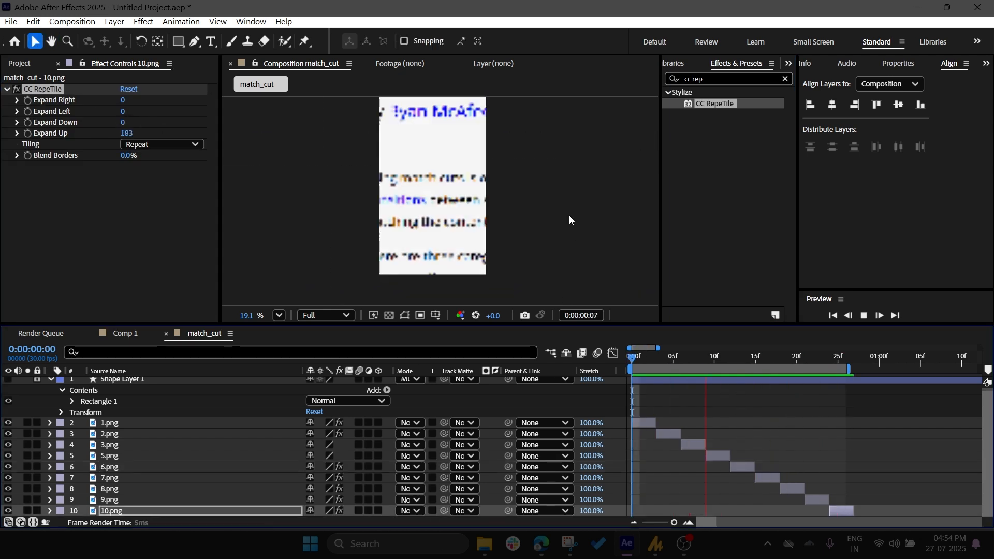
key(space)
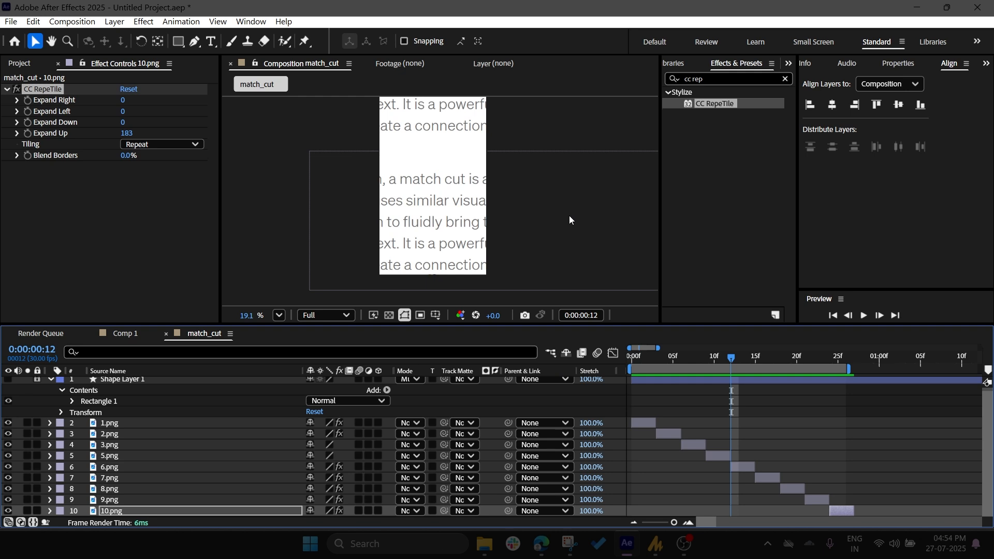
Step: Create a new 1080x1920 composition at 30 fps with a duration of 10 seconds
click(70, 21)
click(85, 38)
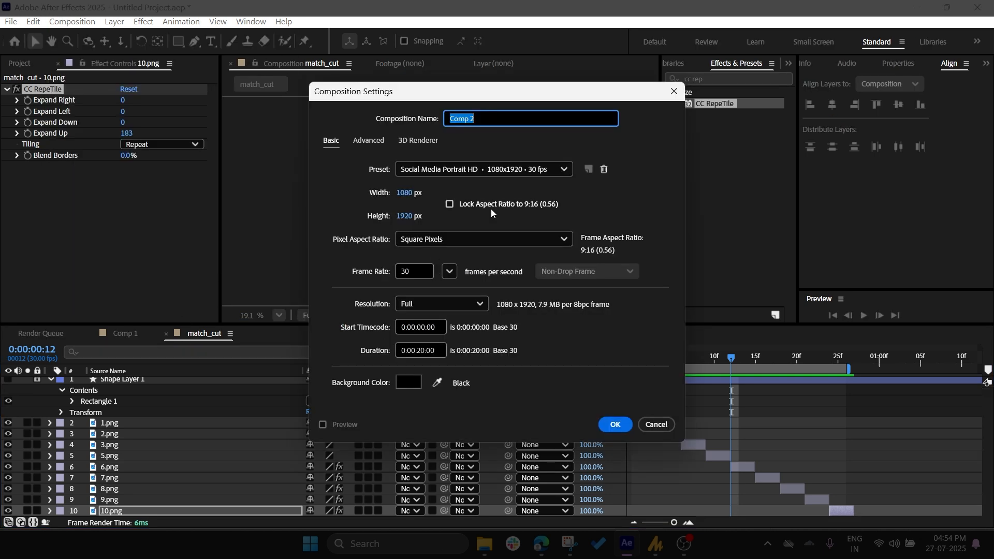
click(420, 351)
key(BackSpace)
text(1)
key(Return)
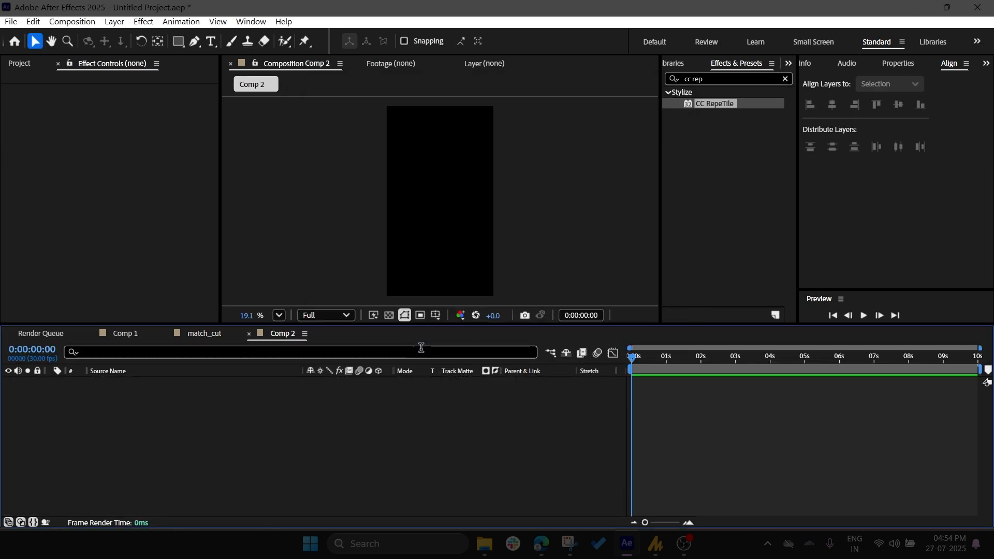
Step: Pre-compose the layers 1.png to 10.png in the match_cut composition under the name loop
click(216, 336)
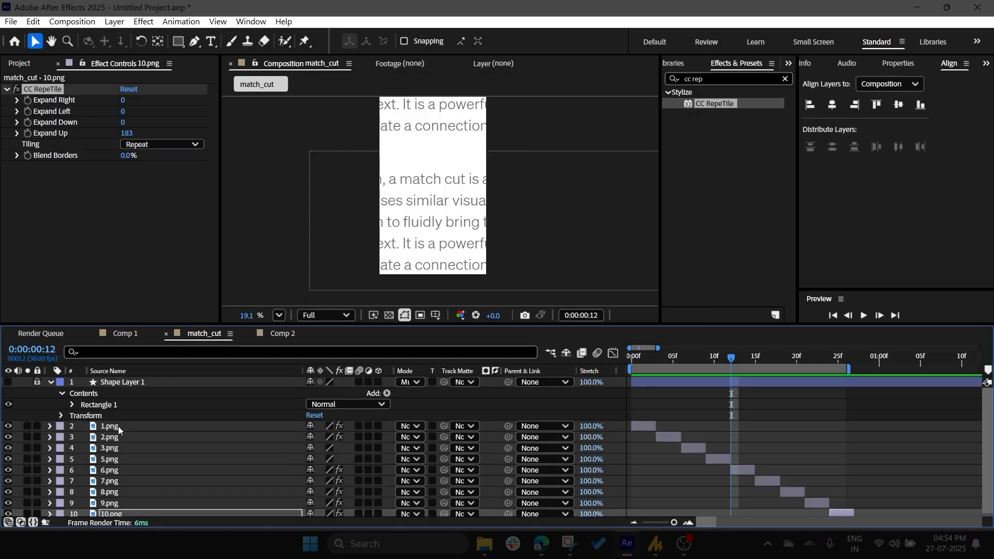
shift+click(123, 508)
right_click(125, 509)
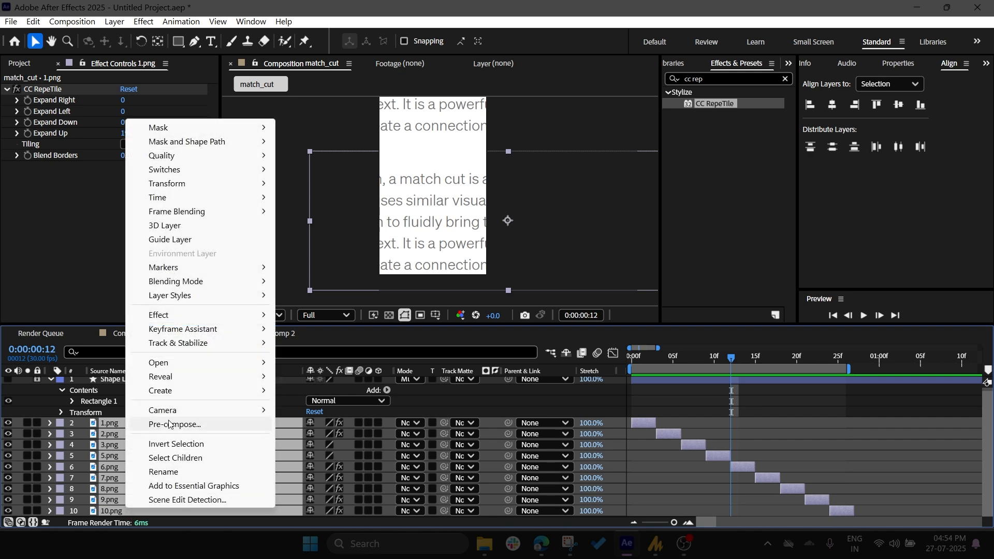
click(171, 425)
text(loop)
key(Return)
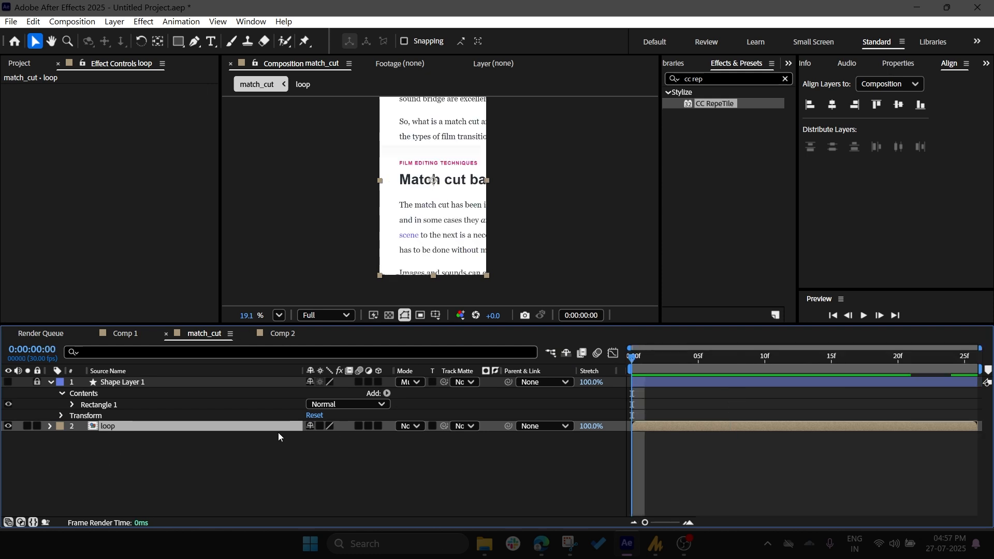
Step: Copy the loop layer from match_cut into Comp 2 and place the playhead at the layer's end, frame 26
click(278, 433)
click(279, 426)
click(278, 334)
key(ctrl+v)
drag(621, 359, 660, 410)
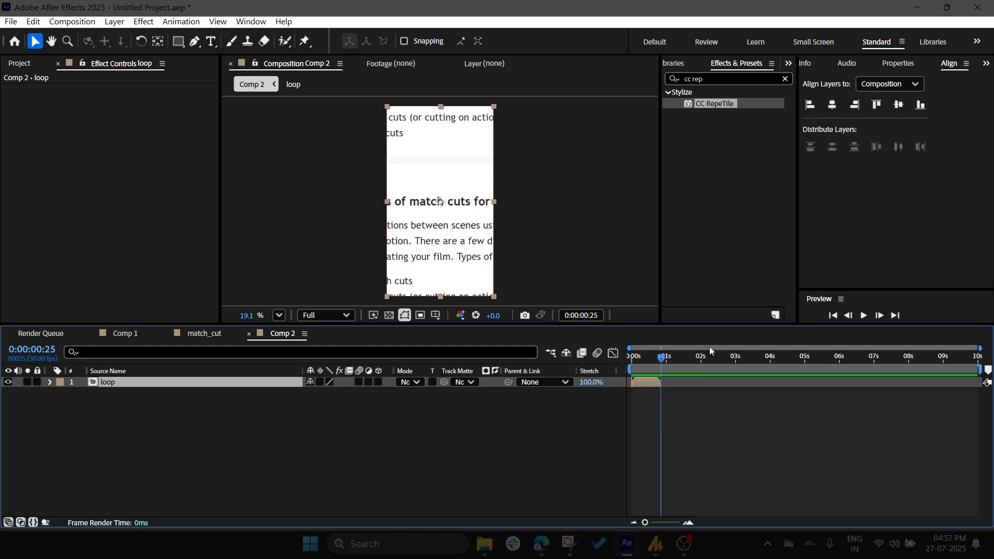
key(equal)
key(equal)
drag(730, 360, 731, 360)
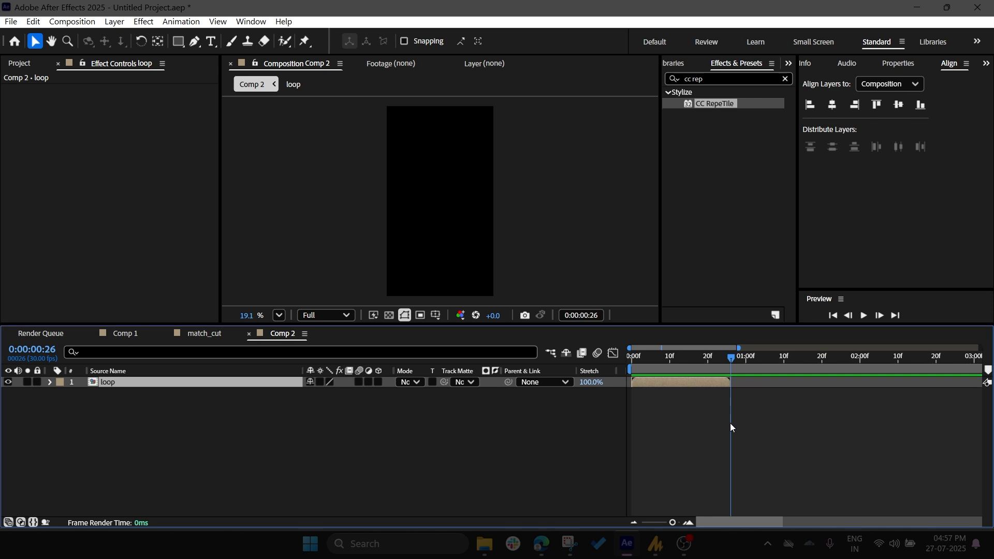
Step: End the work area of Comp 2 at 0:00:05:01 and trim the composition to the work area
key(minus)
key(minus)
drag(662, 357, 806, 458)
drag(790, 369, 810, 371)
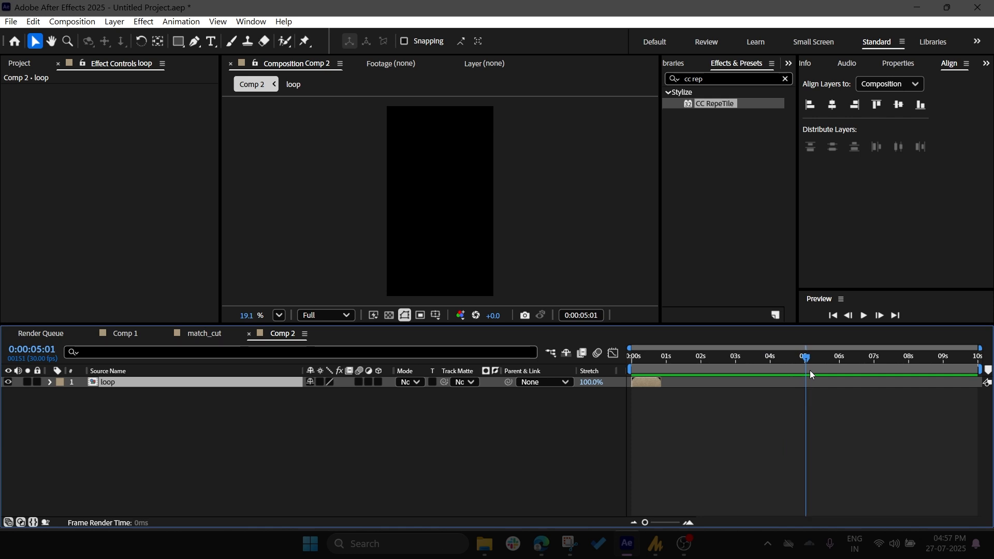
key(n)
right_click(793, 372)
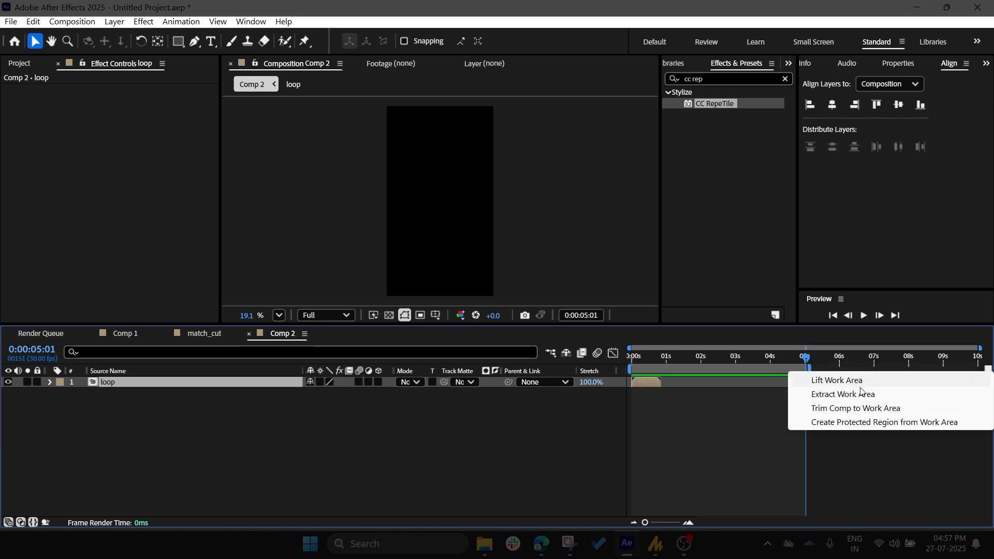
click(858, 412)
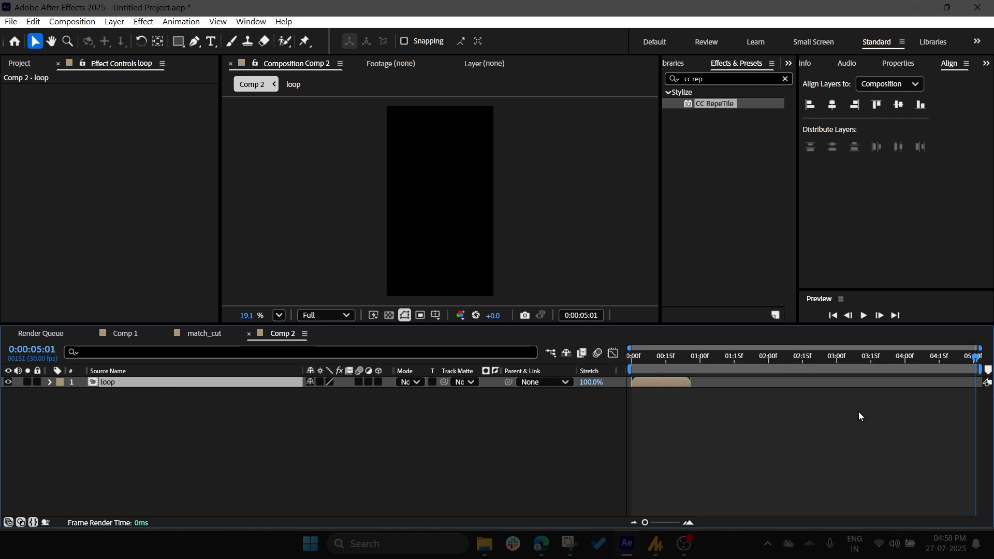
drag(976, 363, 979, 389)
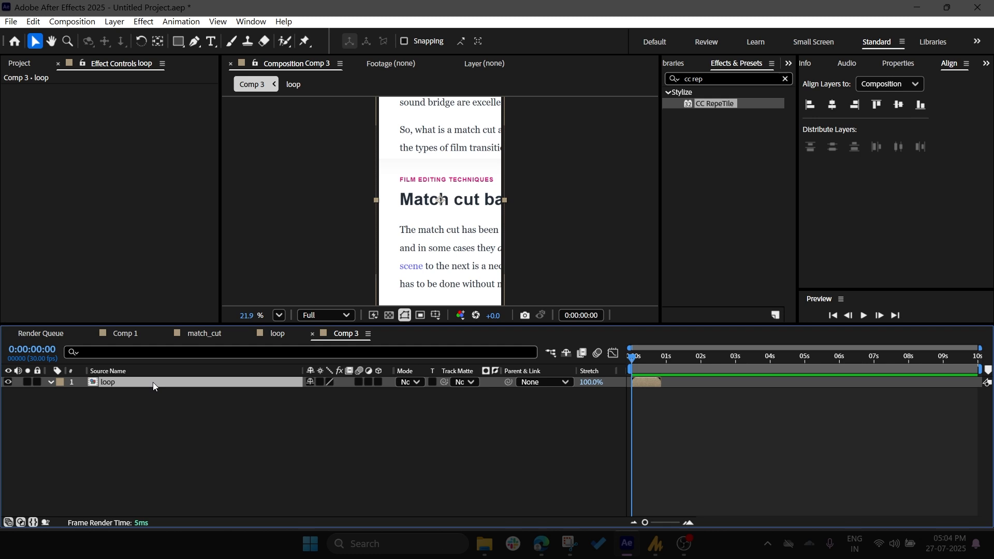
Step: Enable time remapping on the loop layer in Comp 3 and extend the layer to the end of the composition
right_click(153, 382)
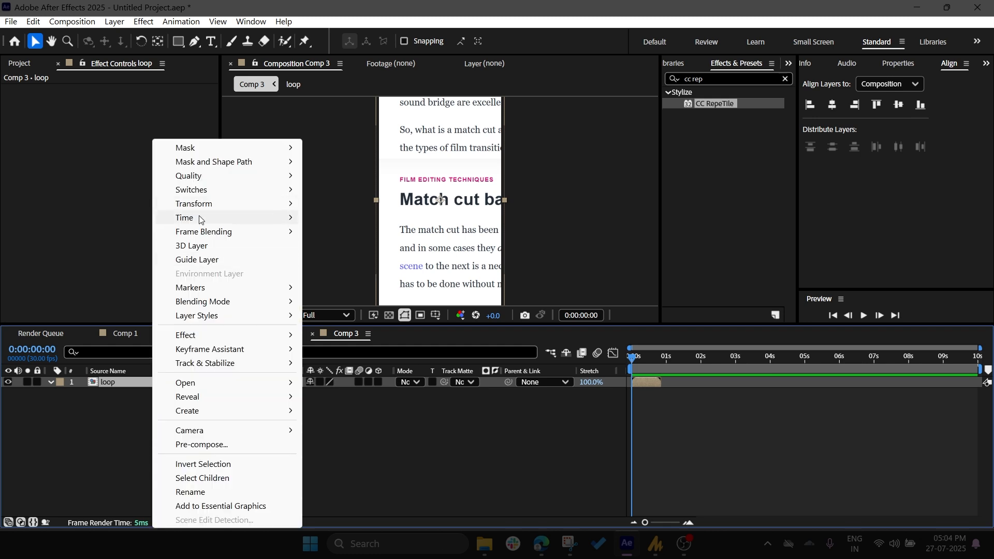
mouse_move(199, 218)
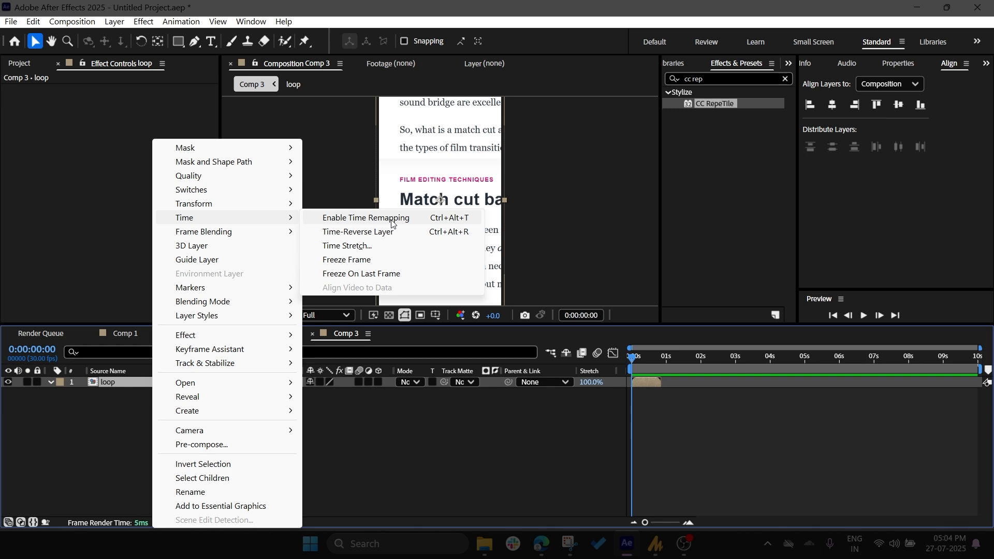
click(392, 223)
drag(643, 524, 673, 524)
click(733, 360)
drag(733, 383, 790, 387)
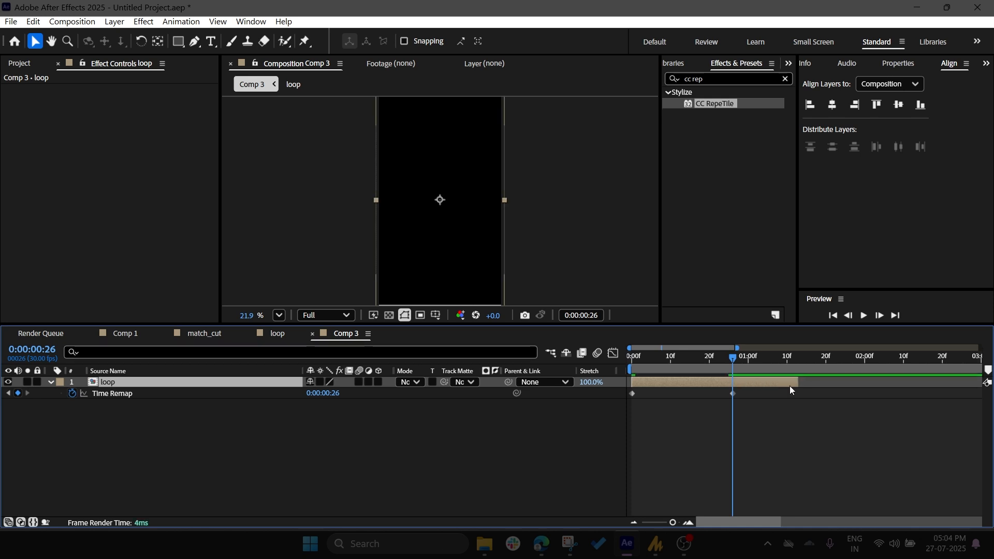
key(;)
drag(683, 382, 986, 382)
Step: Add a Time Remap keyframe at frame 25 and move it to frame 26 in place of the last keyframe, then scrub across it
scroll(668, 361, up, 2)
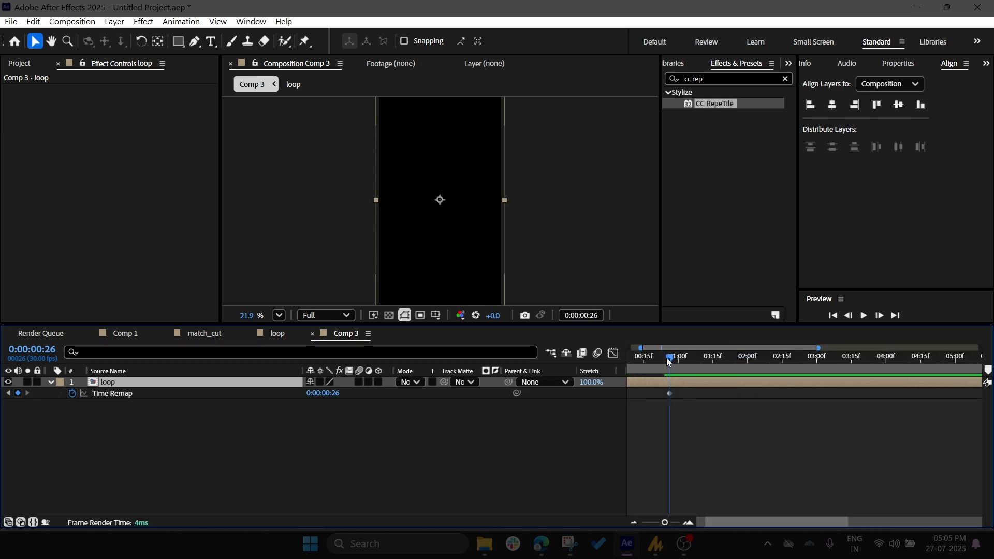
scroll(673, 377, up, 8)
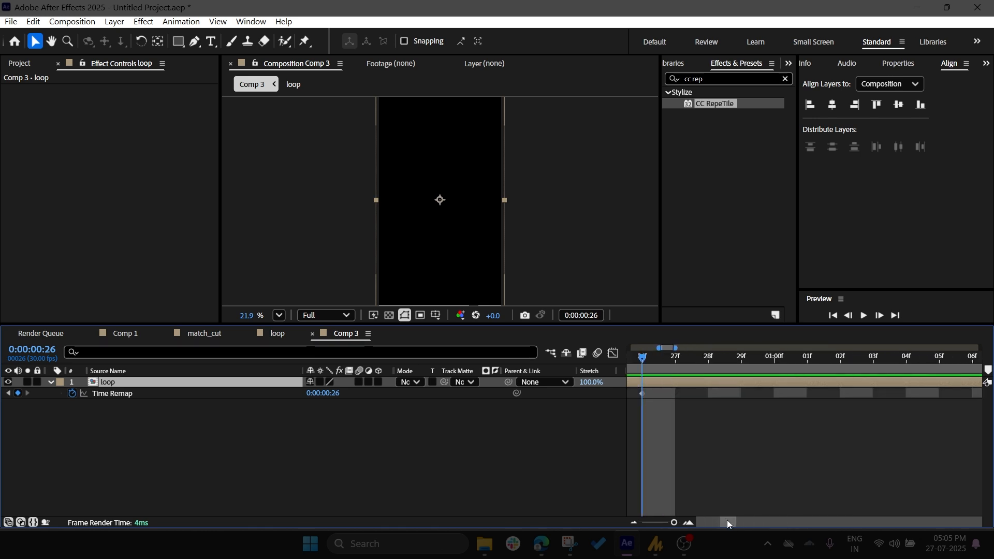
drag(727, 520, 723, 520)
click(717, 361)
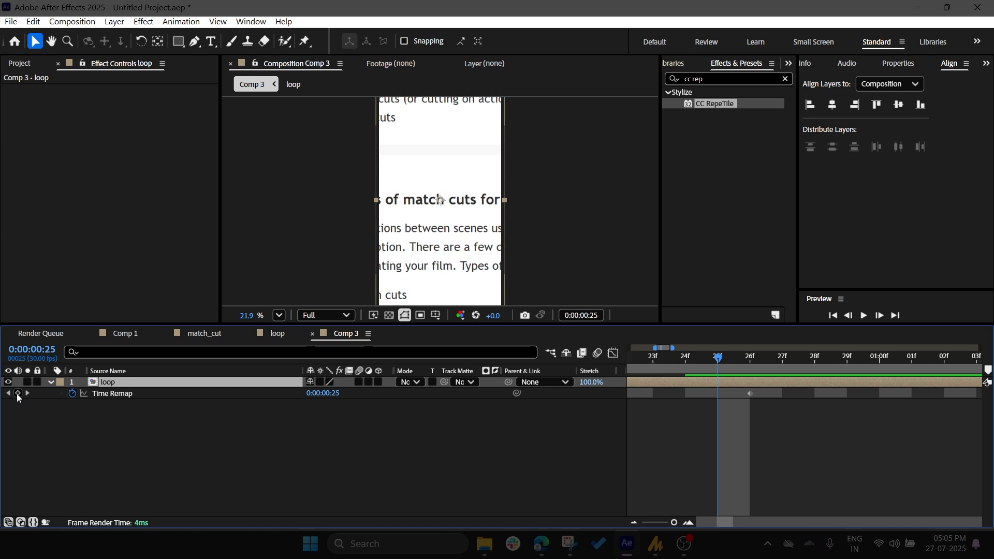
click(19, 394)
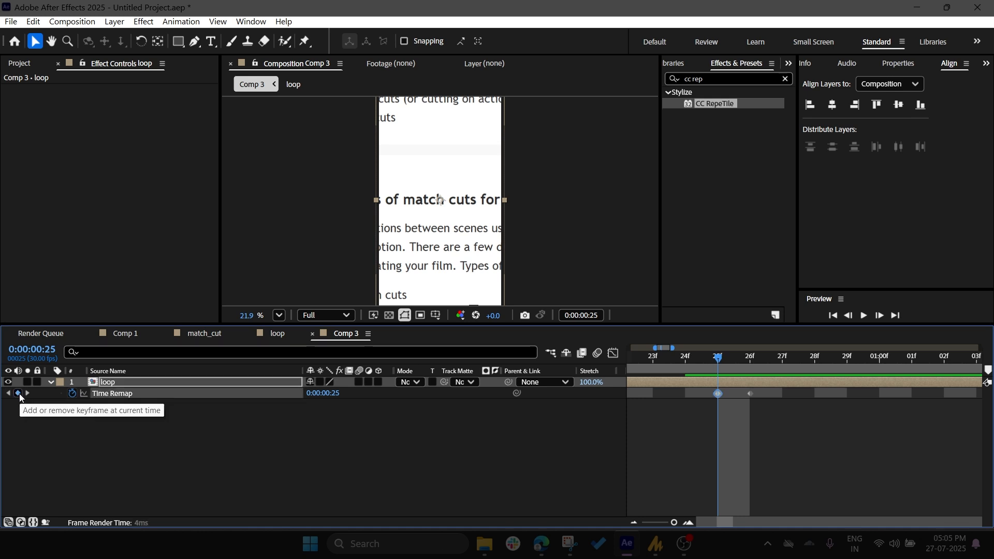
mouse_move(751, 393)
mouse_down()
mouse_move(719, 393)
mouse_move(743, 397)
mouse_up()
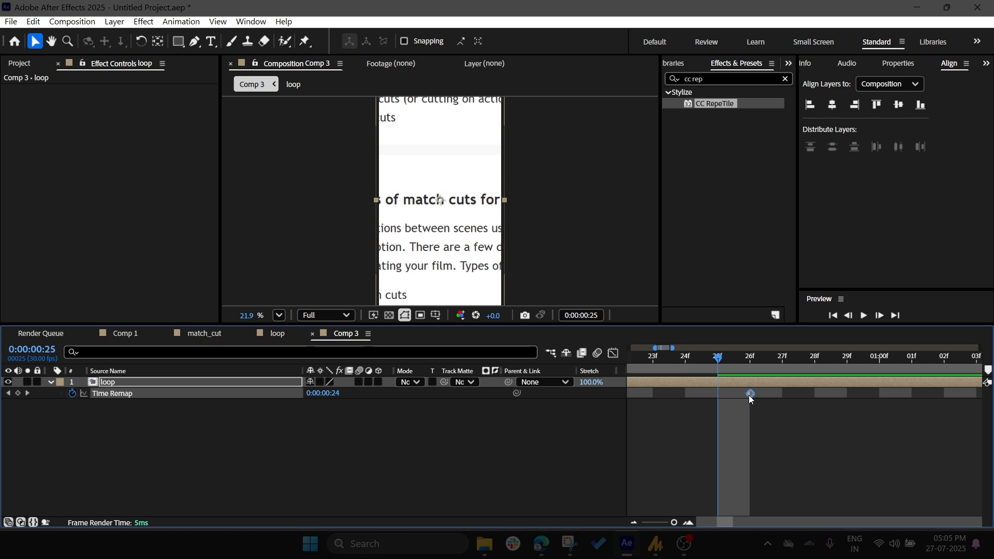
key(minus)
key(minus)
key(minus)
key(minus)
drag(679, 359, 658, 416)
key(minus)
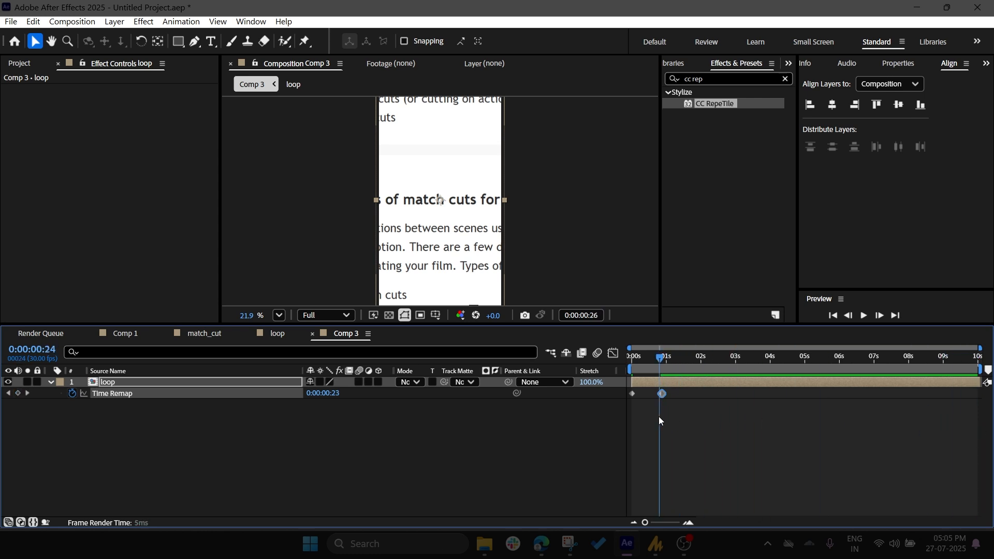
Step: Add a loopOut() expression to the loop layer's Time Remap property and play the composition from the start
click(188, 385)
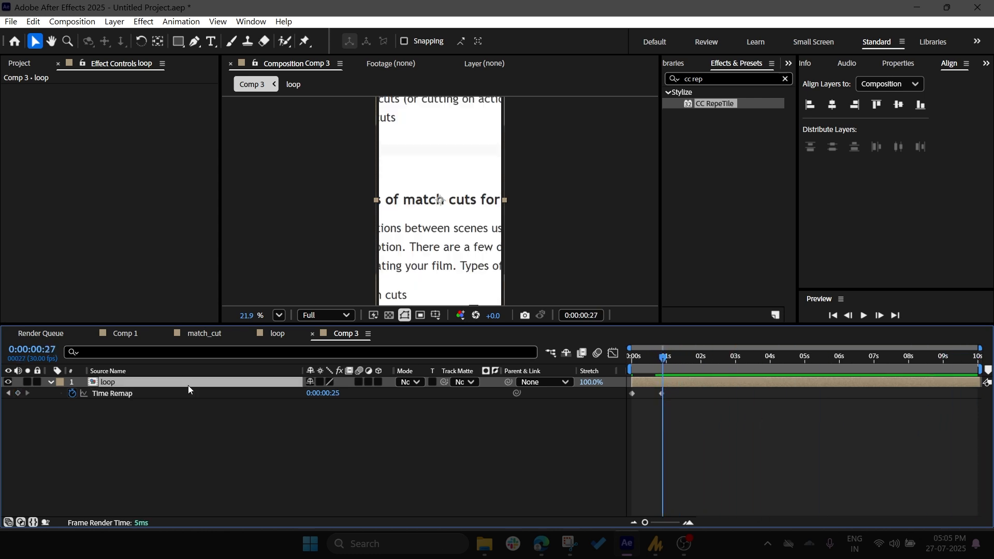
alt+click(74, 394)
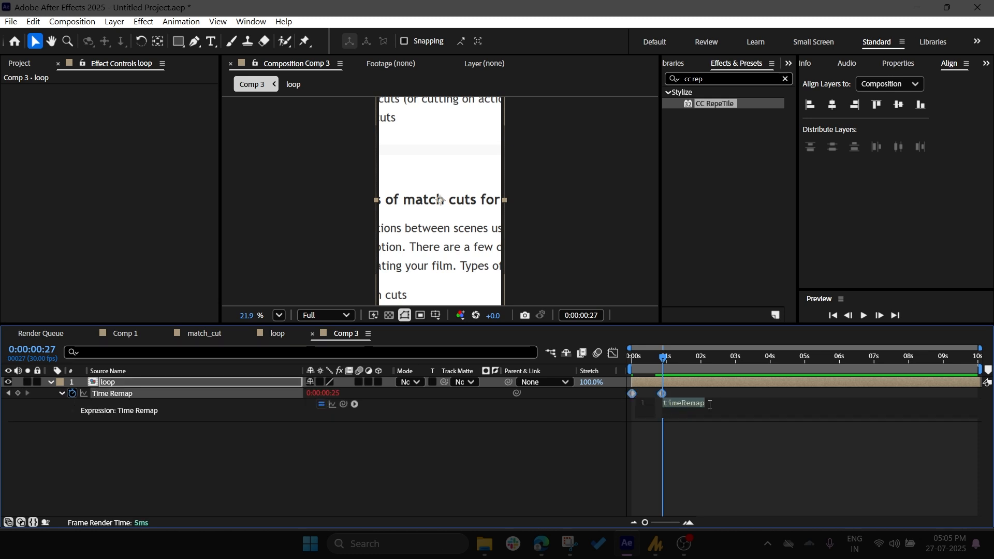
text(loop)
key(Down)
key(Down)
key(Return)
click(714, 423)
drag(668, 362, 616, 373)
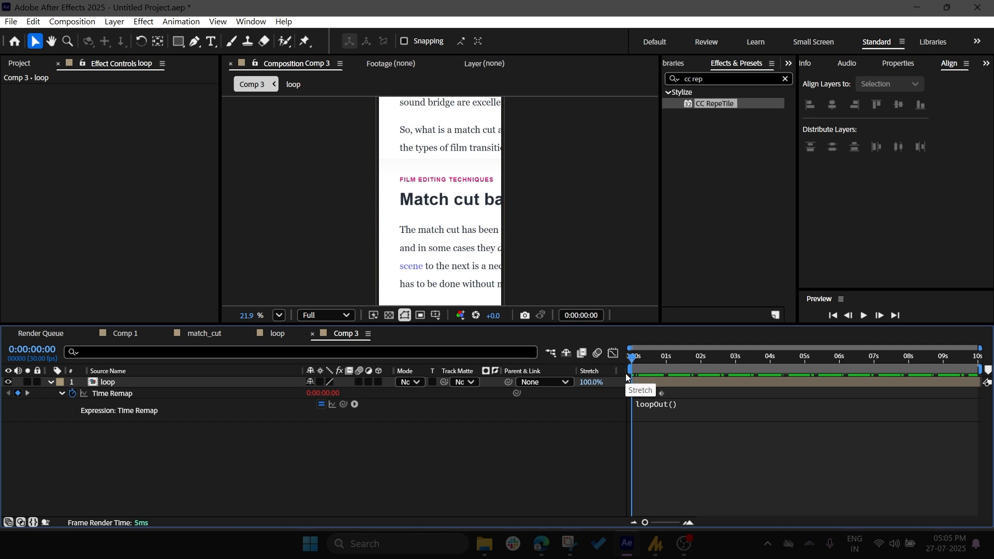
key(space)
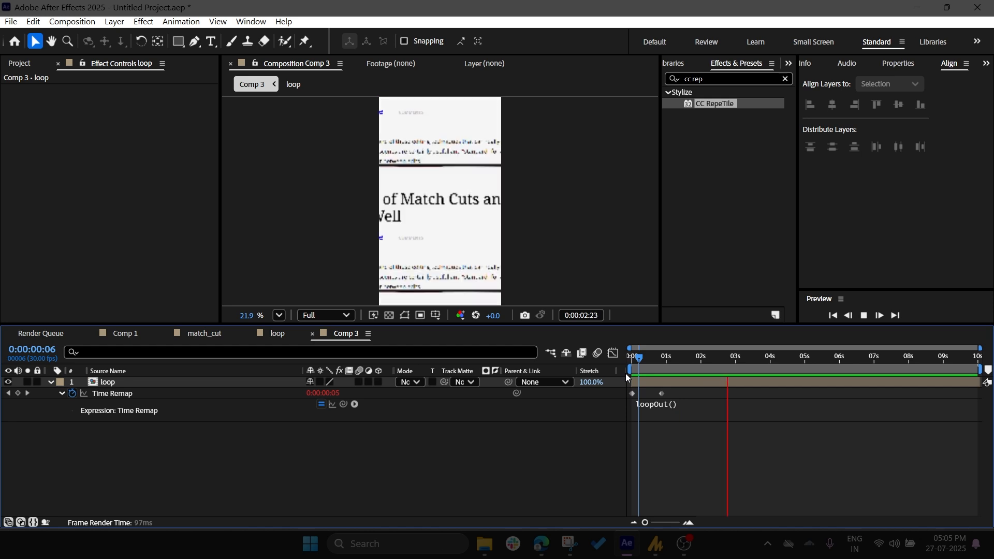
Step: Add an adjustment layer above the loop layer in Comp 3 and apply the CC Vignette effect to it
key(space)
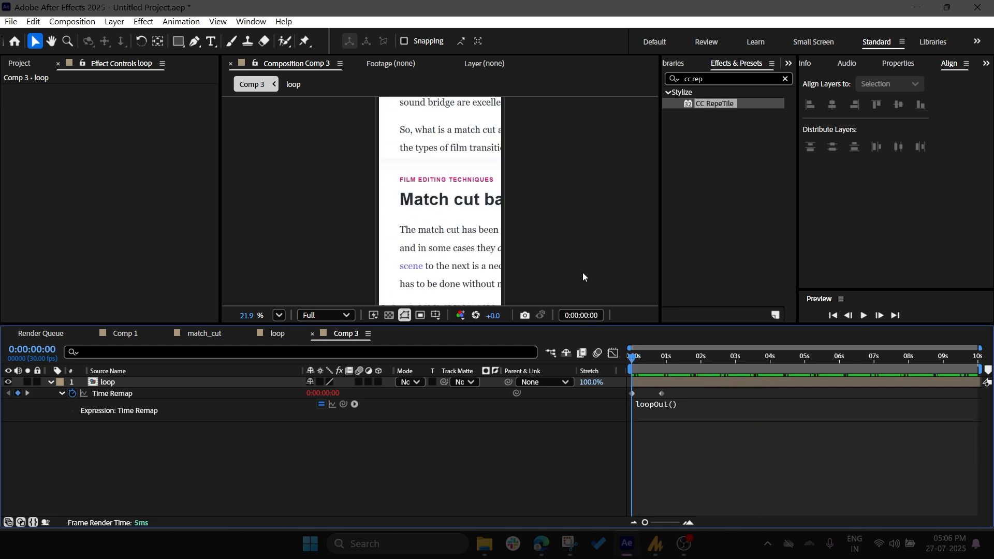
click(50, 381)
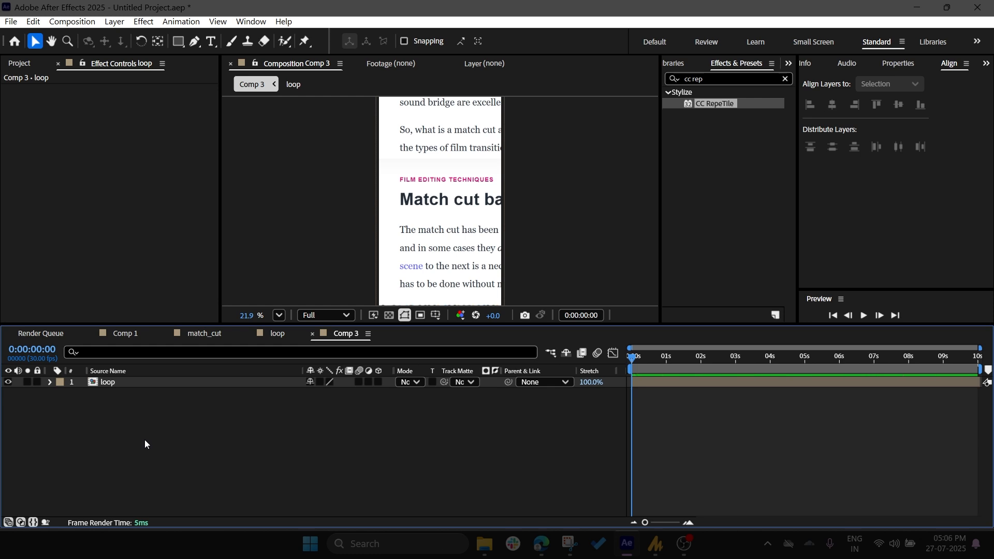
right_click(144, 440)
mouse_move(288, 284)
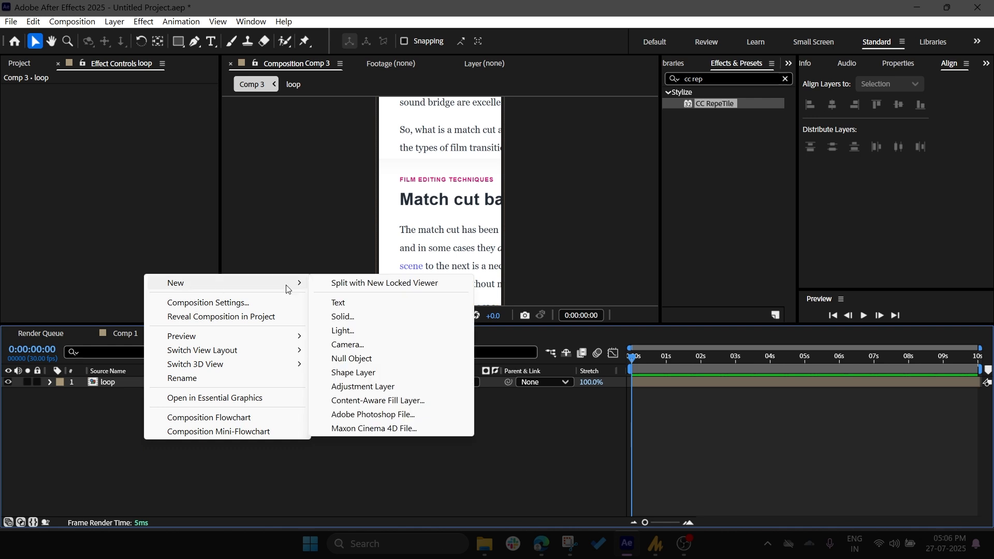
click(360, 388)
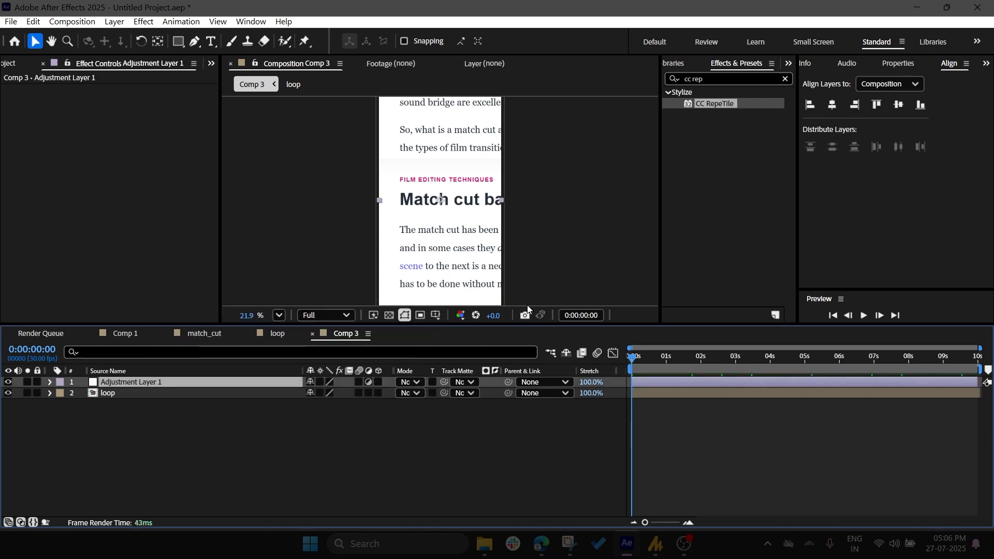
click(715, 78)
text(vig)
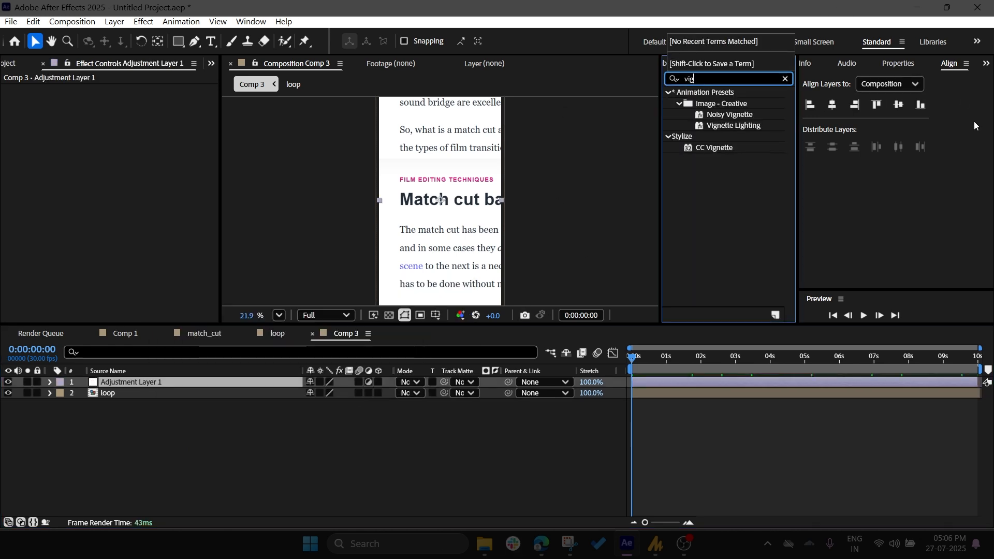
drag(729, 151, 145, 381)
click(715, 353)
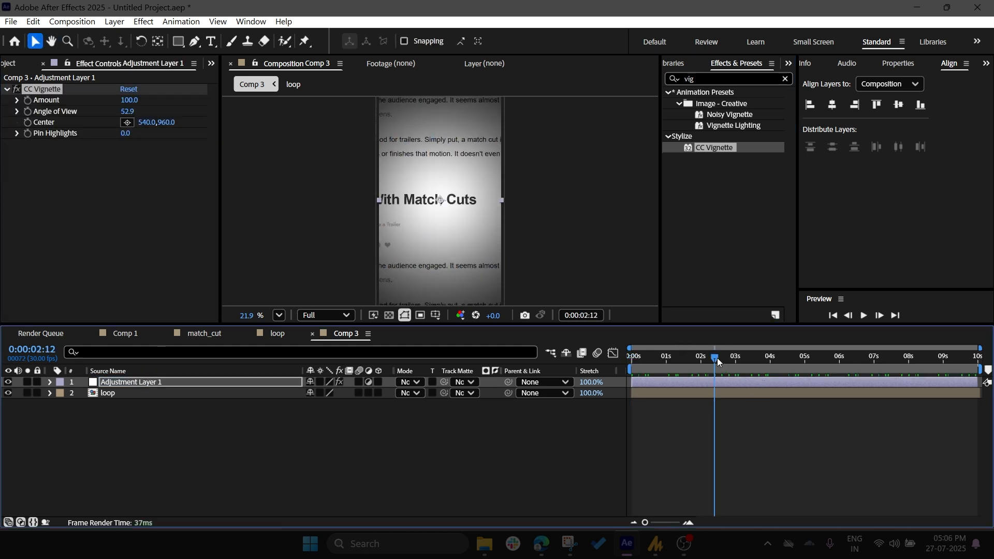
drag(718, 362, 583, 368)
Step: Create a shape layer and draw a straight Pen path across the words "Match cut" with a 138 px yellow stroke
scroll(412, 190, up, 4)
right_click(250, 479)
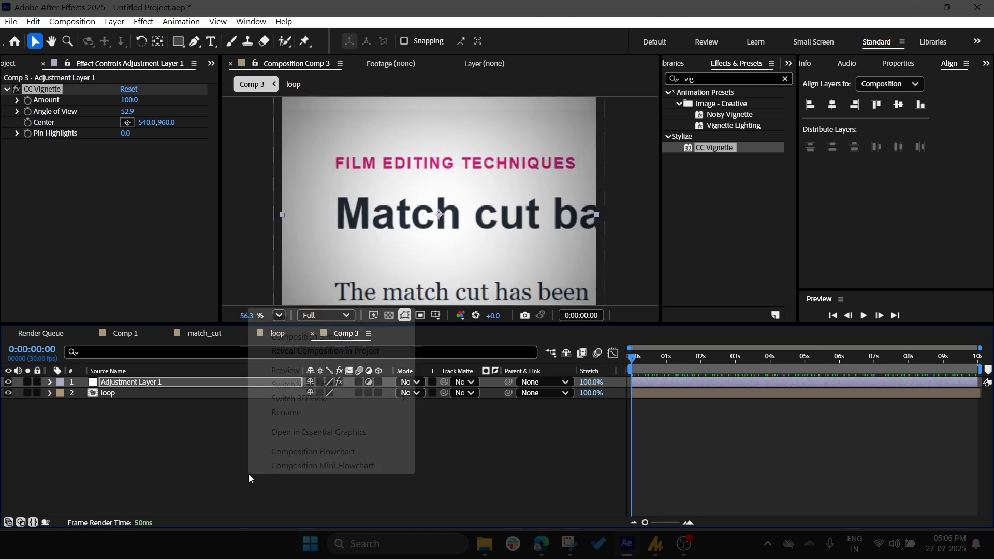
mouse_move(309, 317)
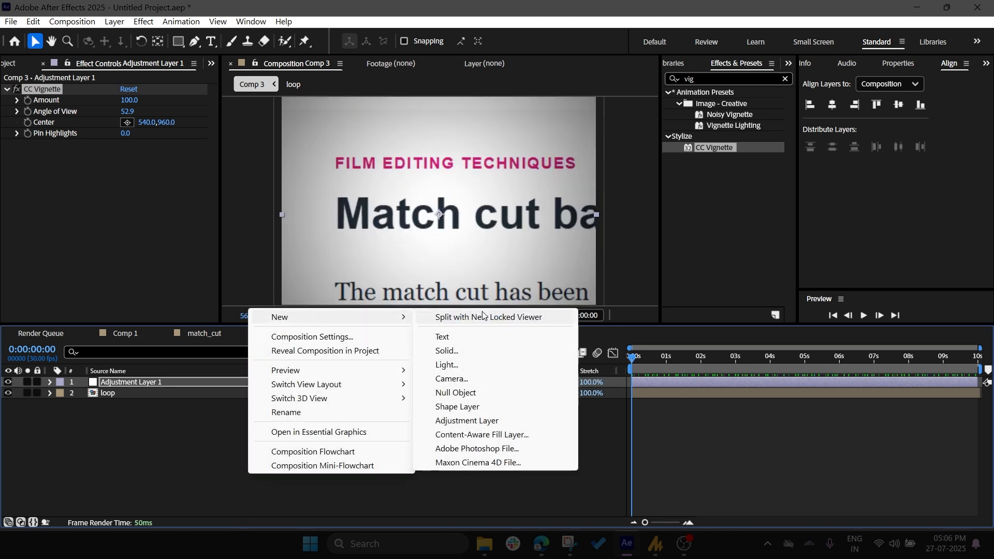
click(470, 408)
key(q)
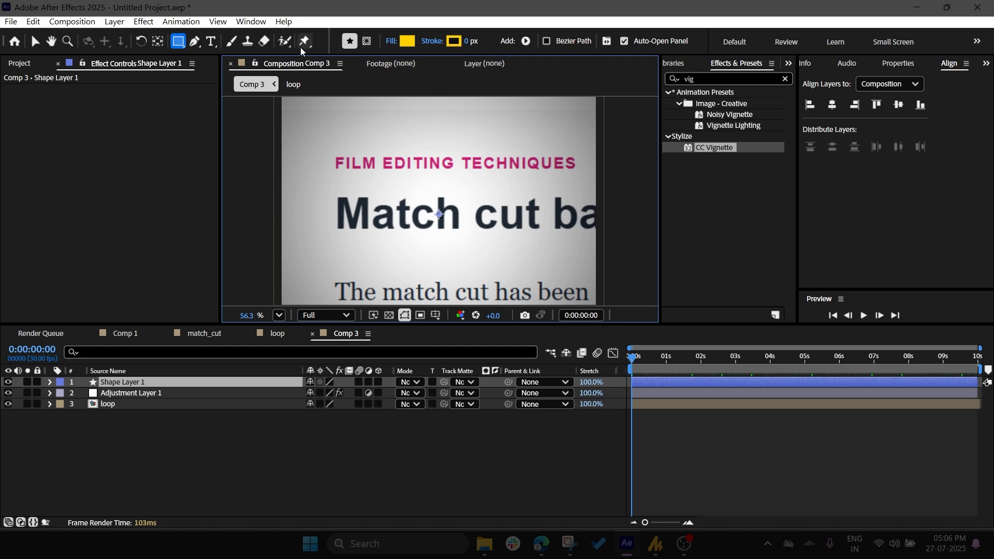
click(196, 44)
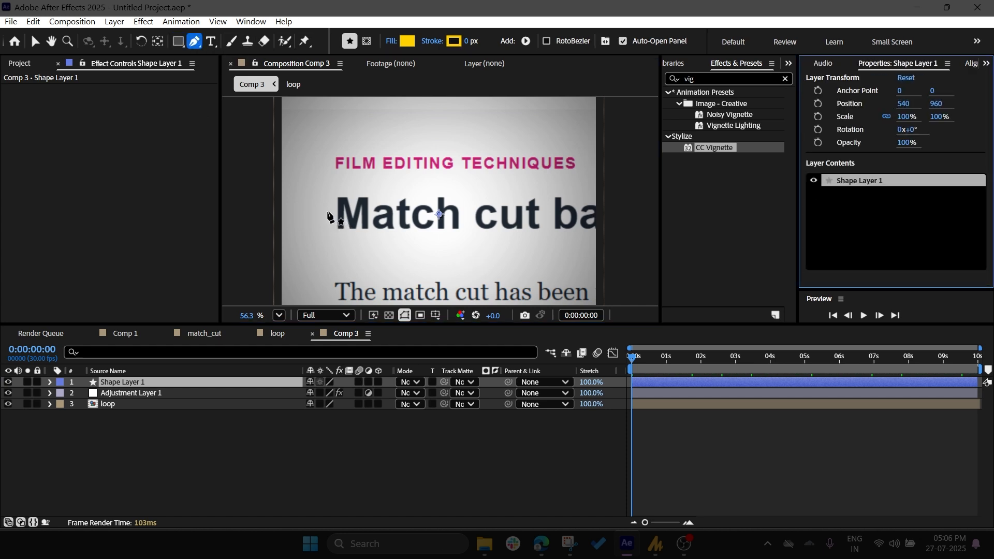
click(328, 211)
click(550, 215)
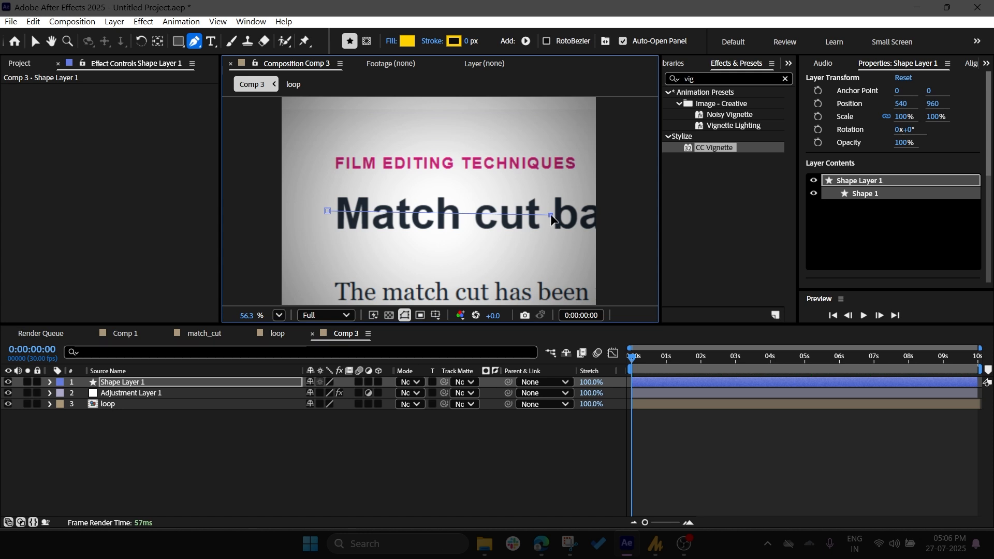
drag(467, 41, 577, 59)
Step: Set the shape layer's blending mode to Multiply and nudge the layer down to a Y position of 970
click(197, 387)
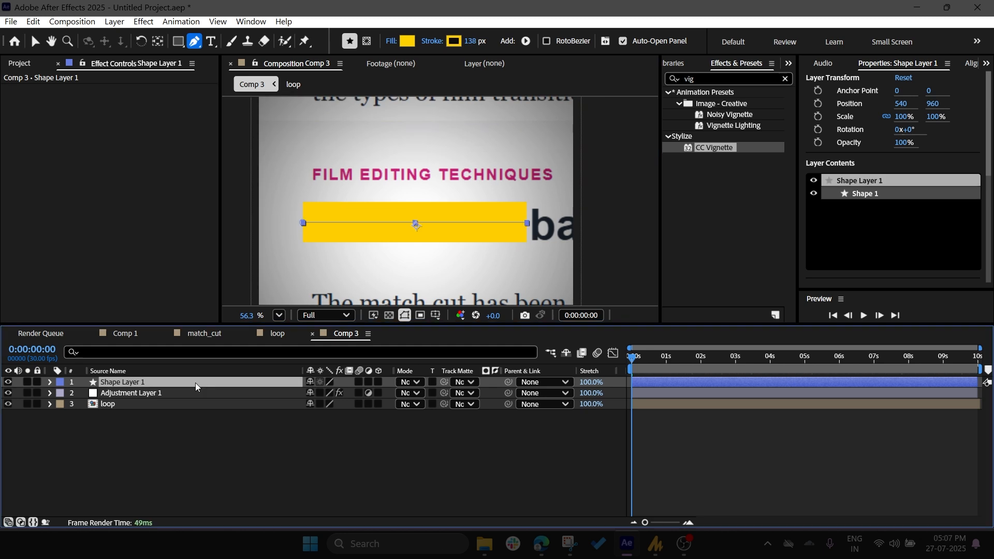
right_click(197, 386)
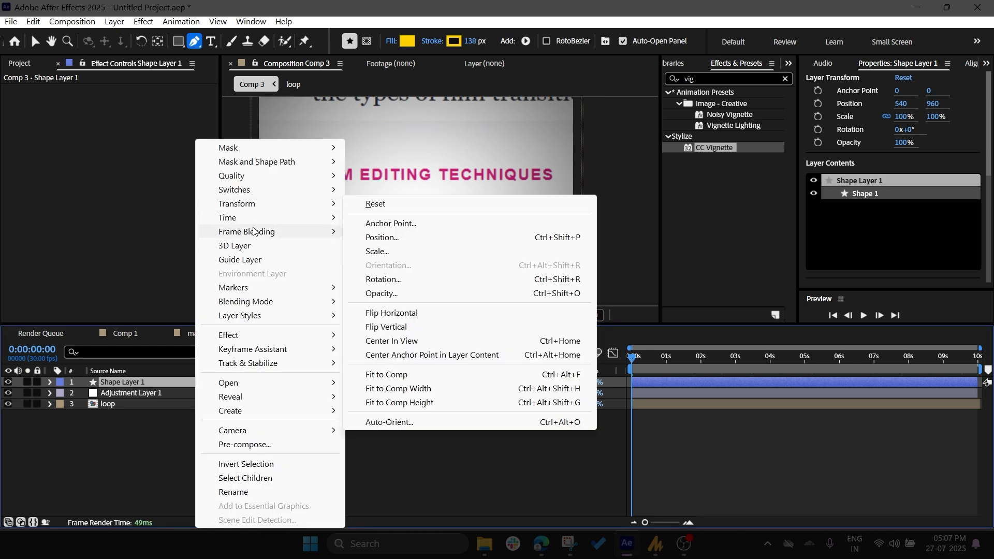
mouse_move(251, 303)
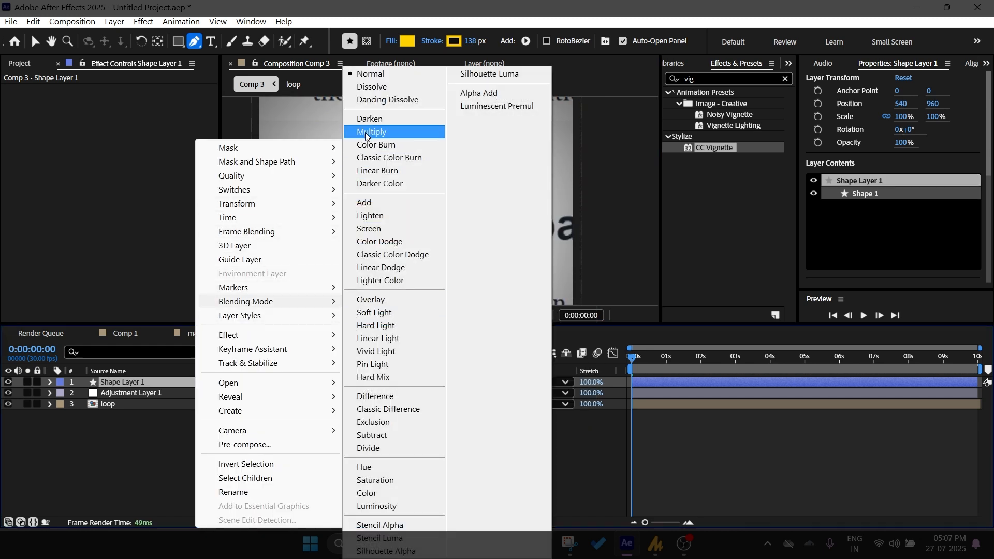
click(366, 133)
click(35, 41)
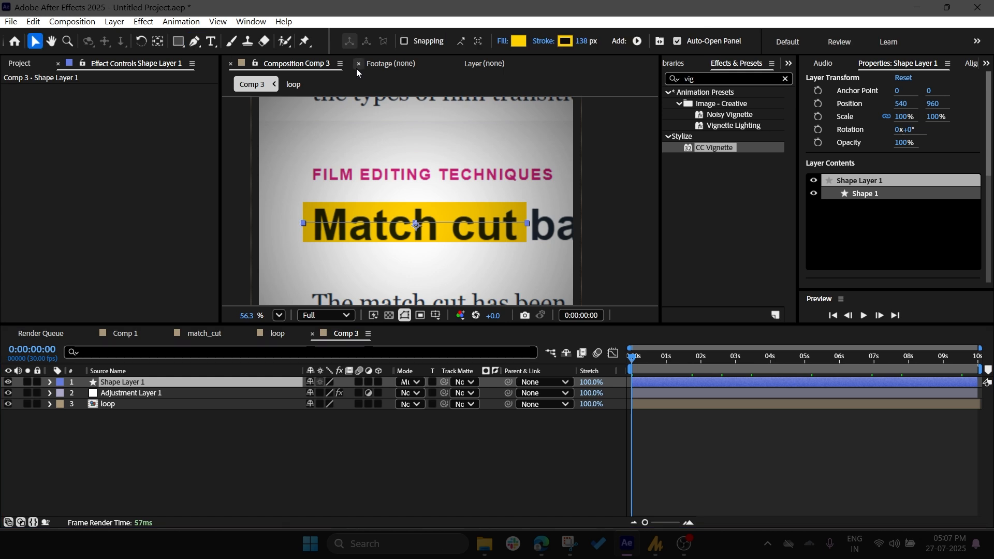
key(shift+Down)
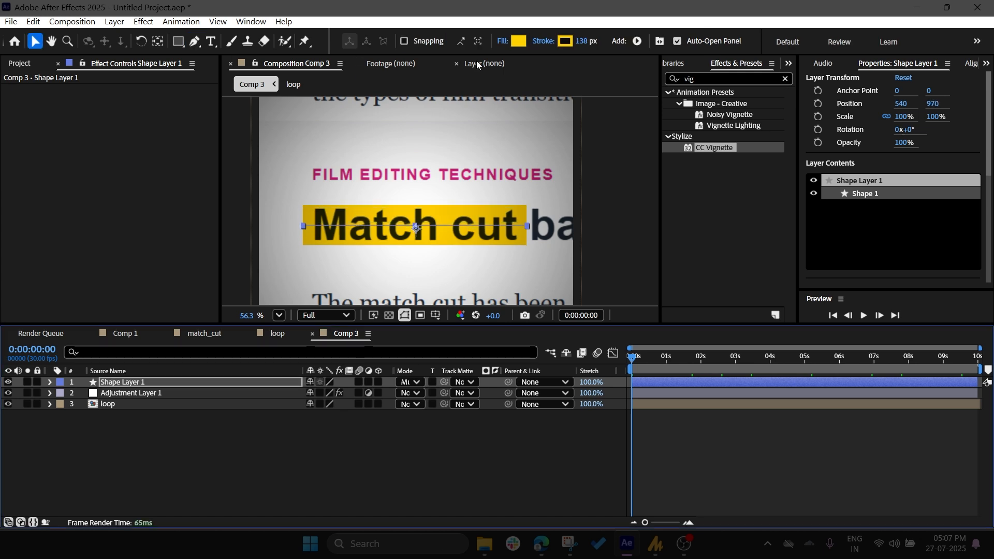
Step: Play the composition to check the highlight against the changing text, and return to the first frame
scroll(585, 273, down, 3)
drag(633, 358, 683, 367)
key(space)
scroll(532, 196, down, 1)
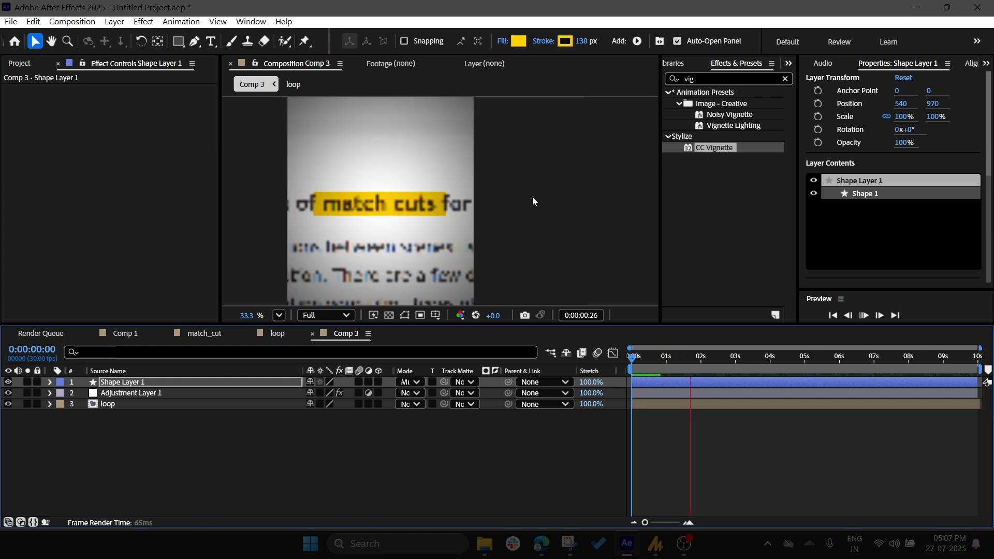
key(space)
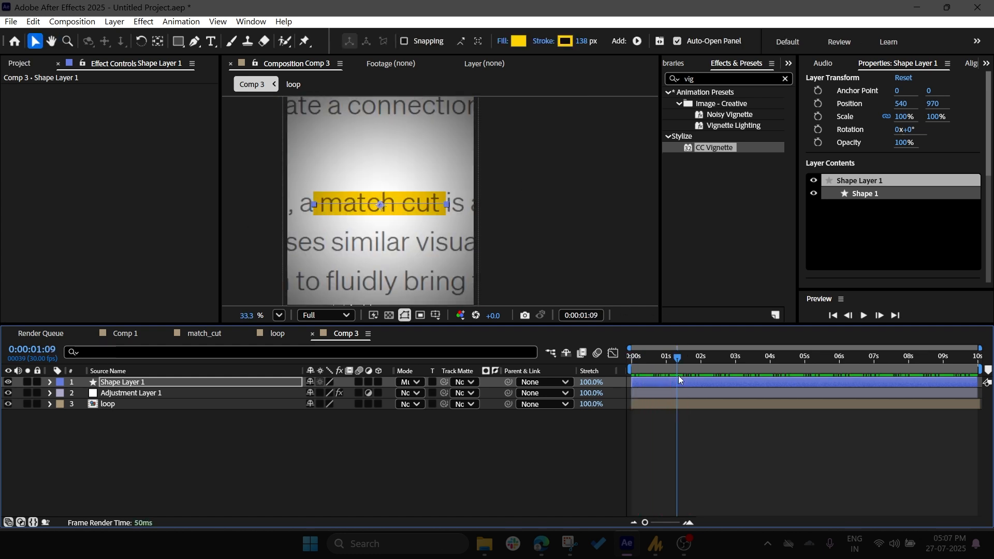
drag(678, 358, 624, 362)
Step: Add Trim Paths to the highlight shape layer and expand its properties
right_click(94, 385)
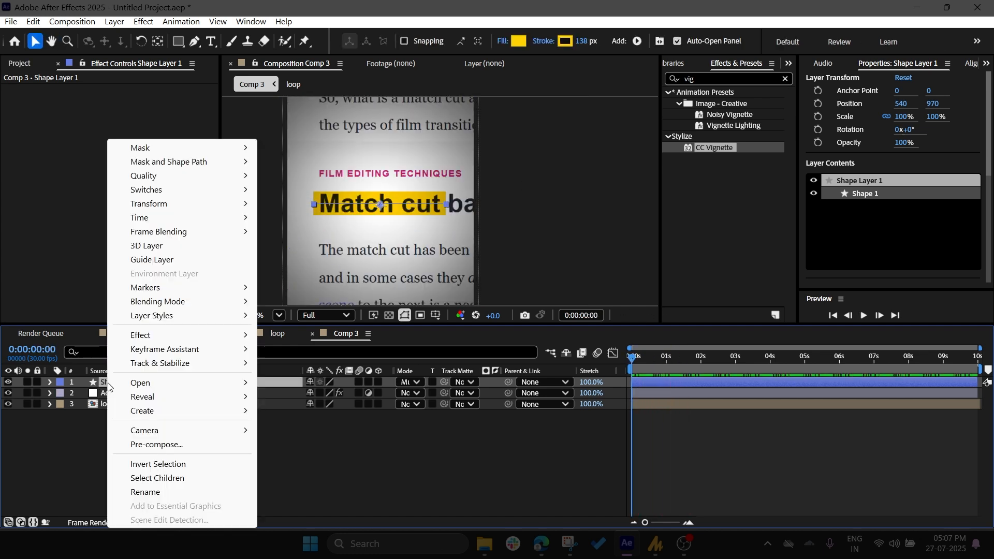
click(102, 385)
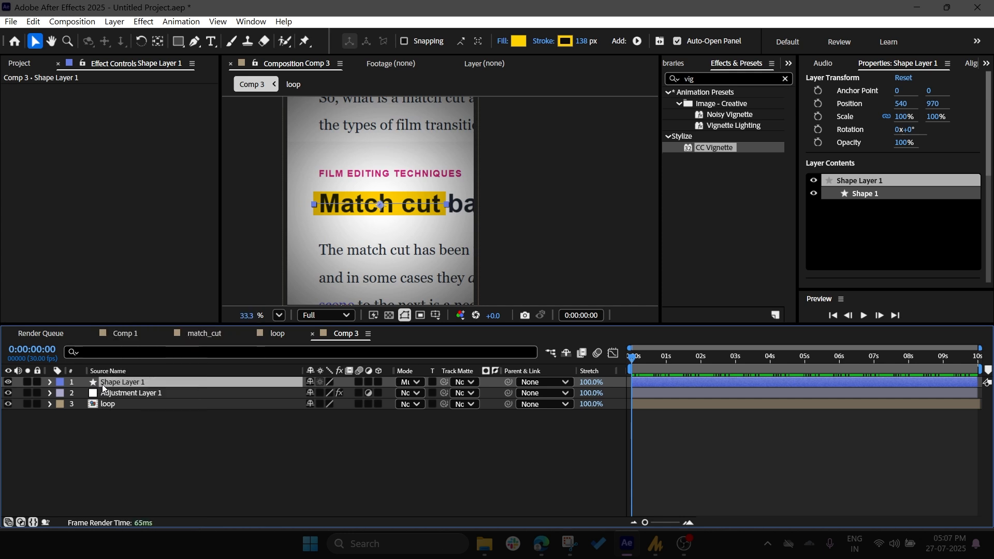
click(49, 383)
click(386, 394)
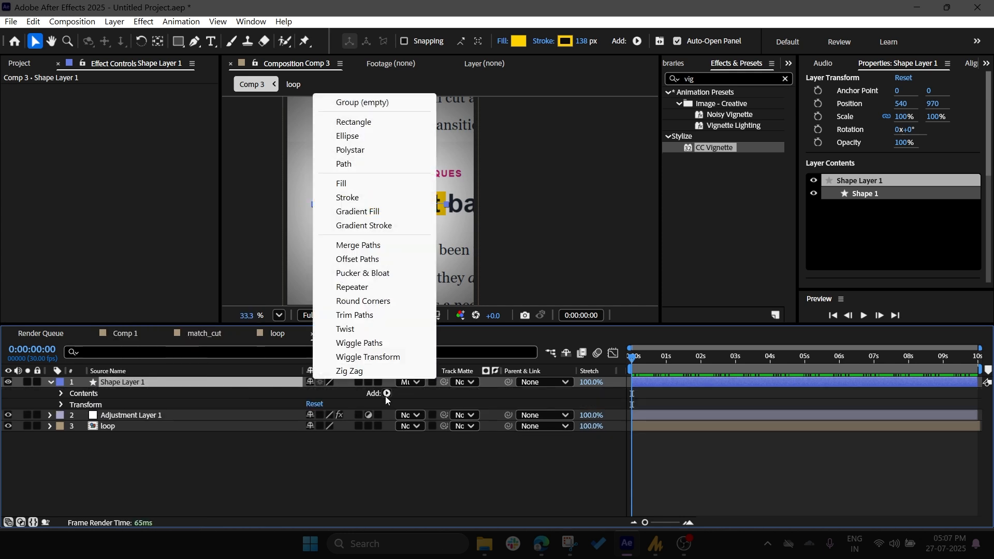
click(355, 316)
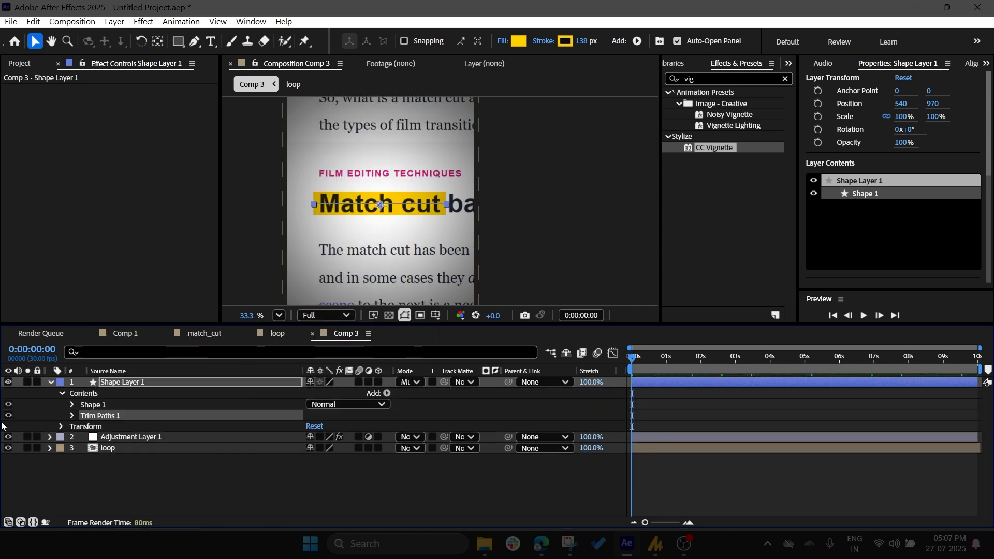
click(71, 415)
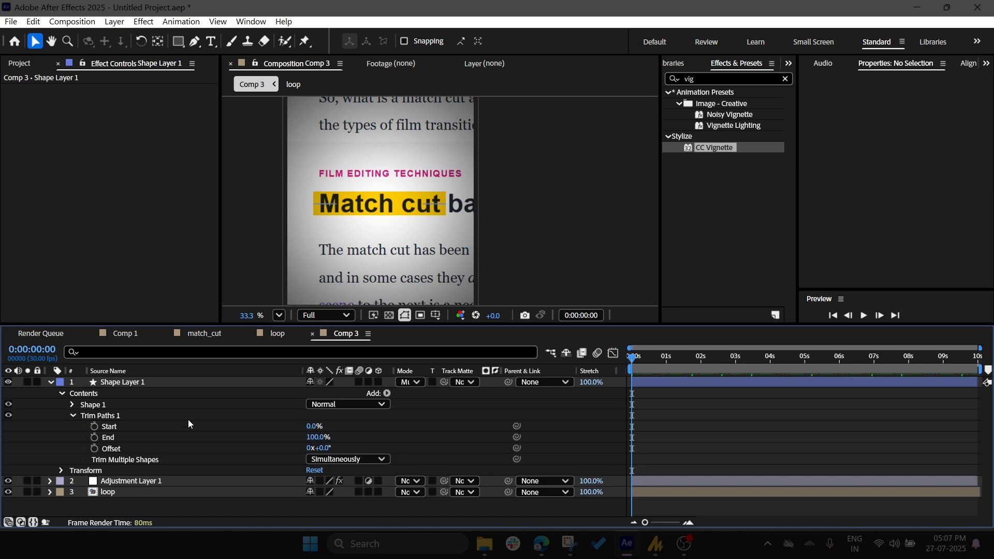
Step: Keyframe the Trim Paths End value from 0% at the first frame to 100% at 0:00:05:00
drag(315, 438, 88, 440)
click(94, 438)
drag(648, 372, 809, 387)
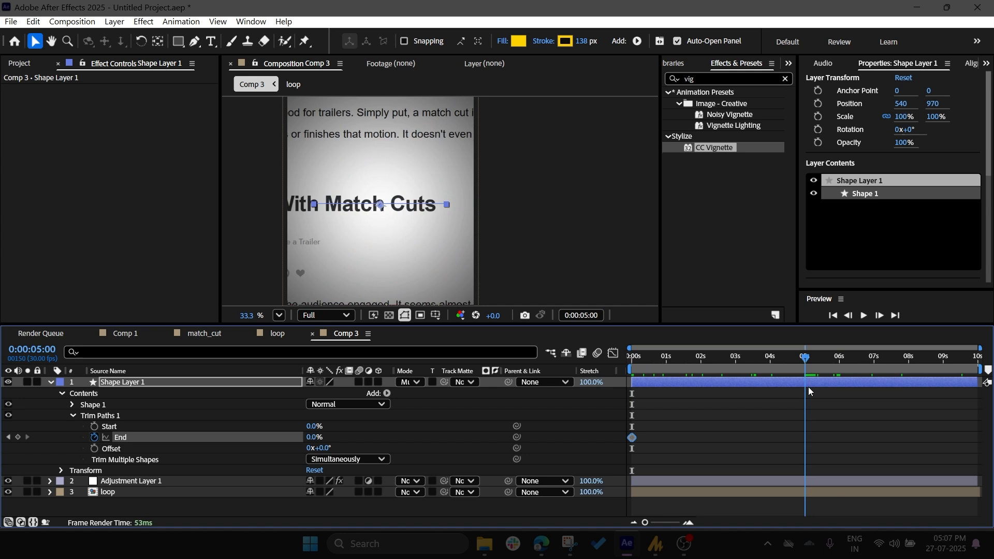
drag(319, 438, 424, 442)
Step: Apply Easy Ease to both Trim Paths End keyframes and play the composition from the start
drag(837, 427, 645, 461)
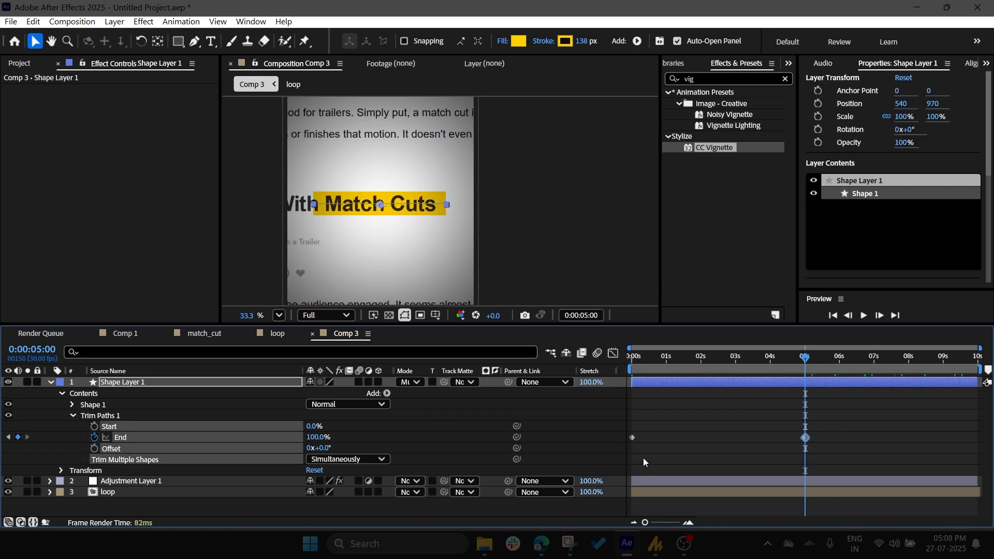
drag(827, 427, 619, 461)
key(Home)
key(space)
key(space)
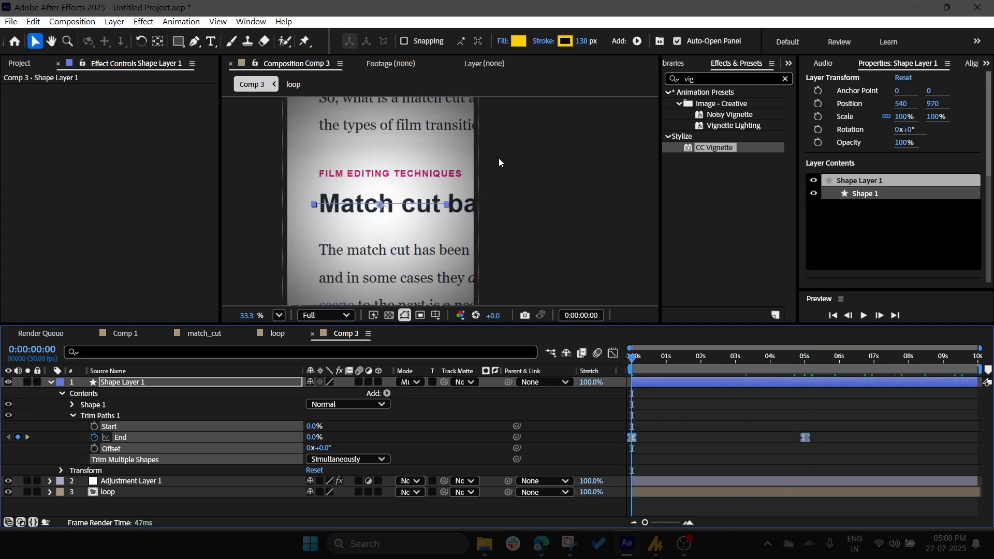
key(space)
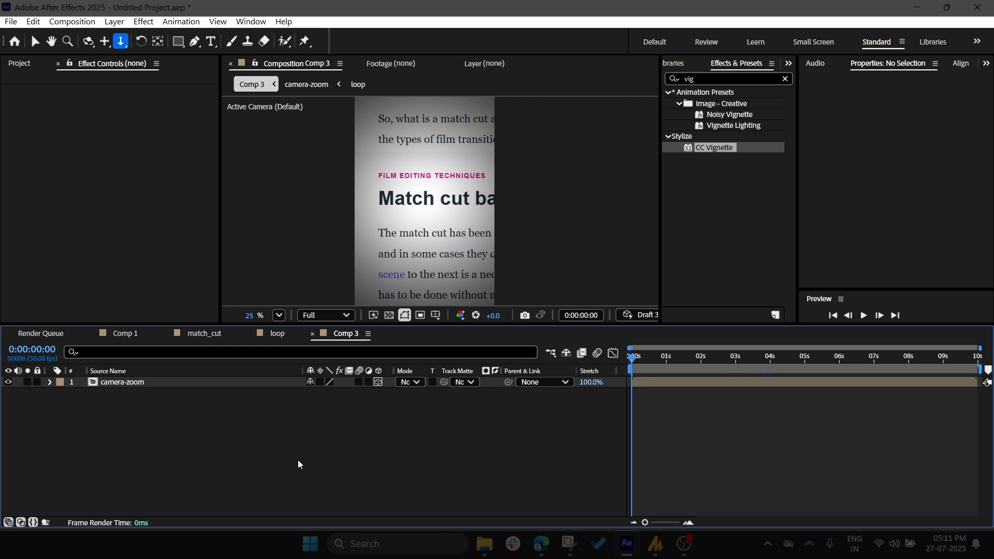
Step: Add a two-node camera with depth of field enabled above the camera-zoom layer in Comp 3
right_click(298, 465)
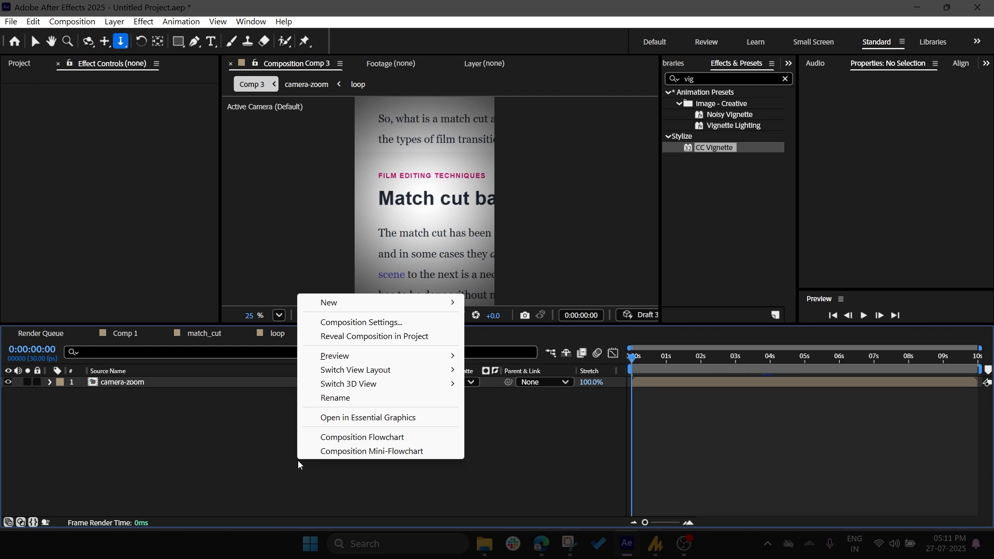
mouse_move(318, 309)
click(526, 365)
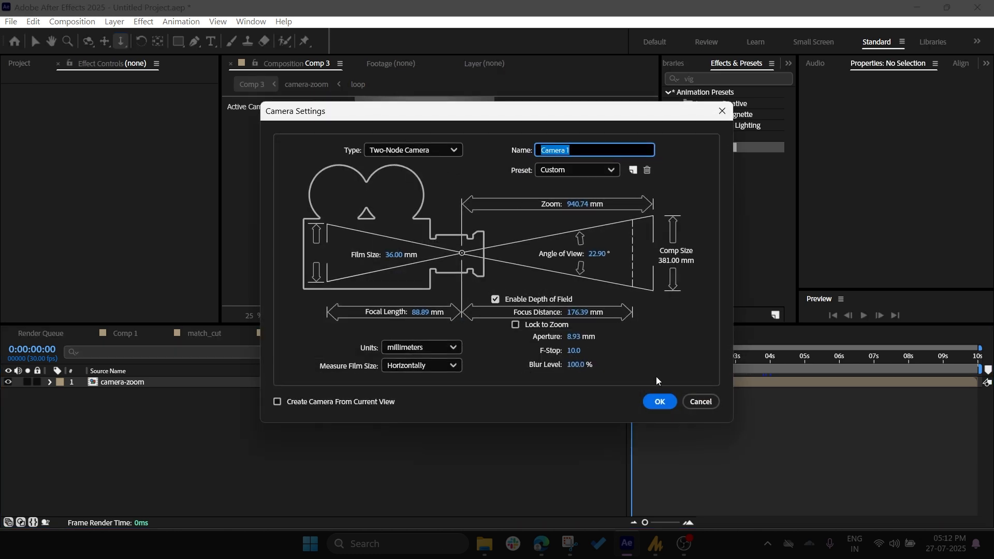
click(660, 401)
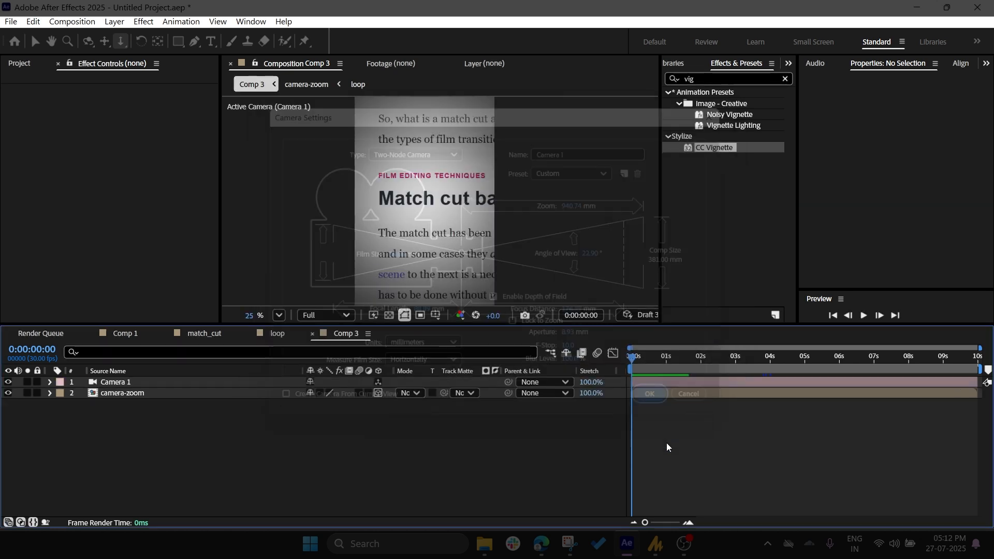
Step: Set the camera's Aperture to 4 pixels in its camera options, then collapse and select the camera layer
click(134, 371)
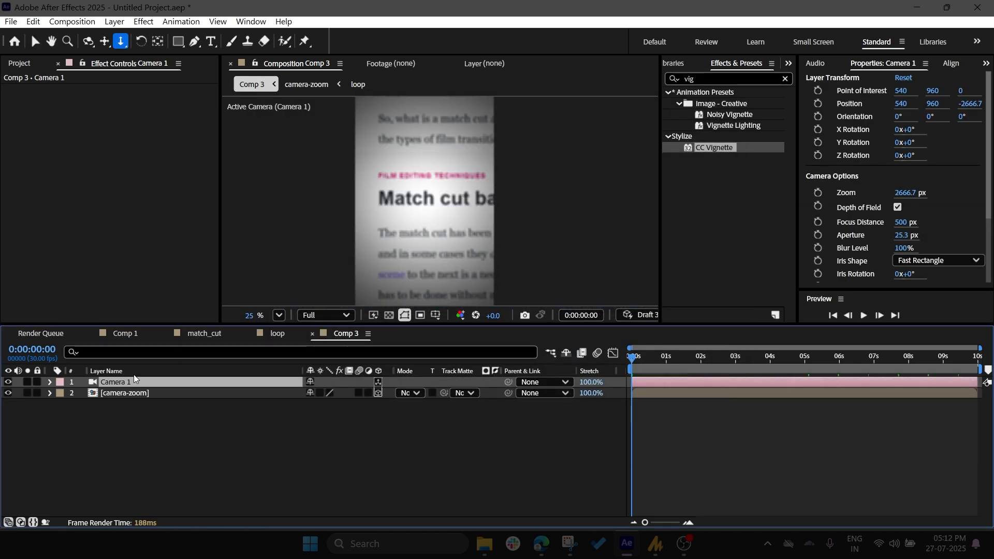
click(50, 383)
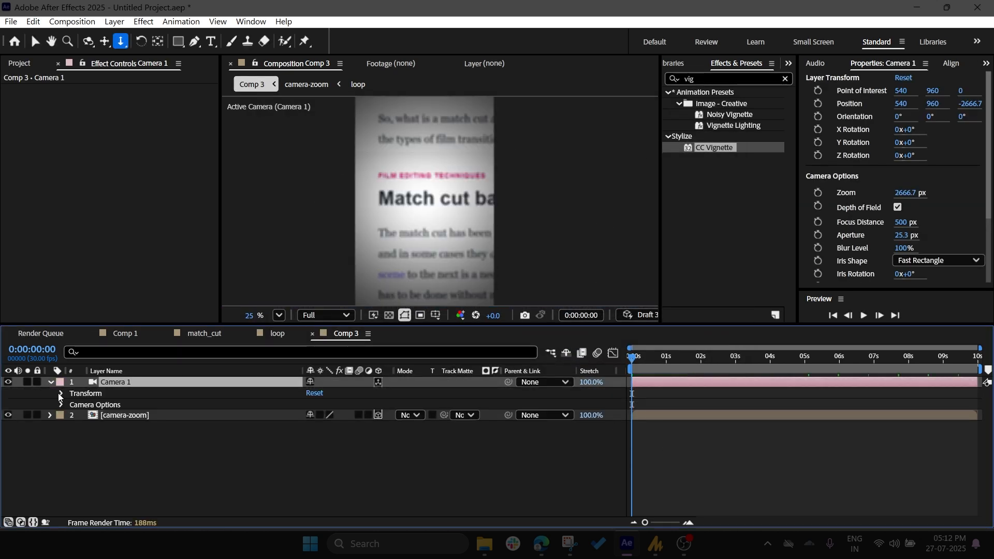
click(61, 405)
scroll(199, 423, down, 3)
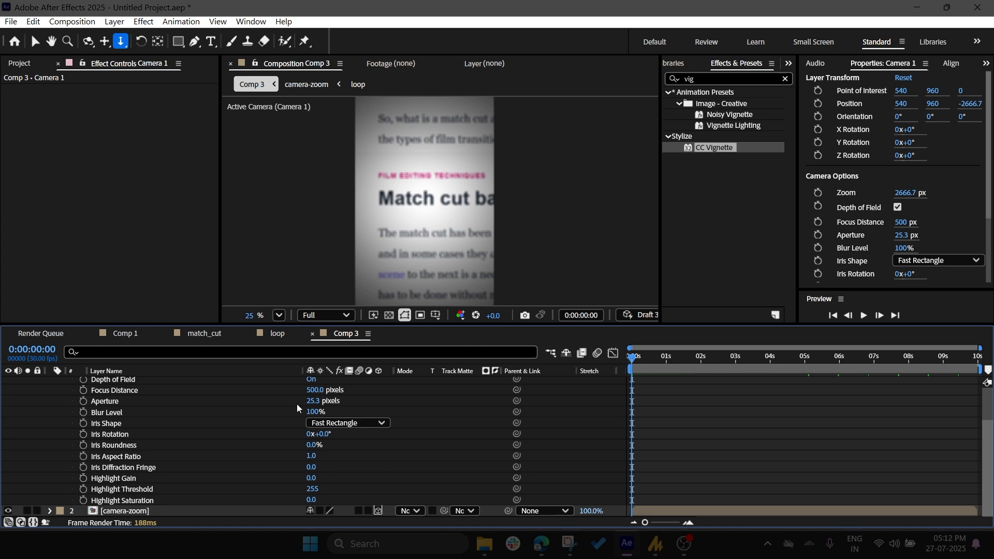
scroll(298, 415, up, 3)
click(314, 449)
text(4)
click(433, 452)
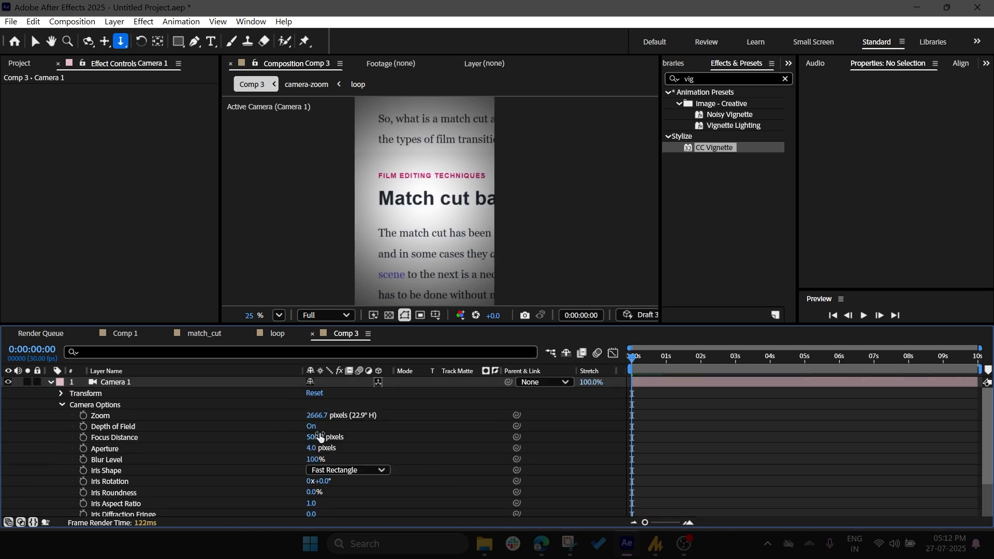
click(51, 382)
click(140, 385)
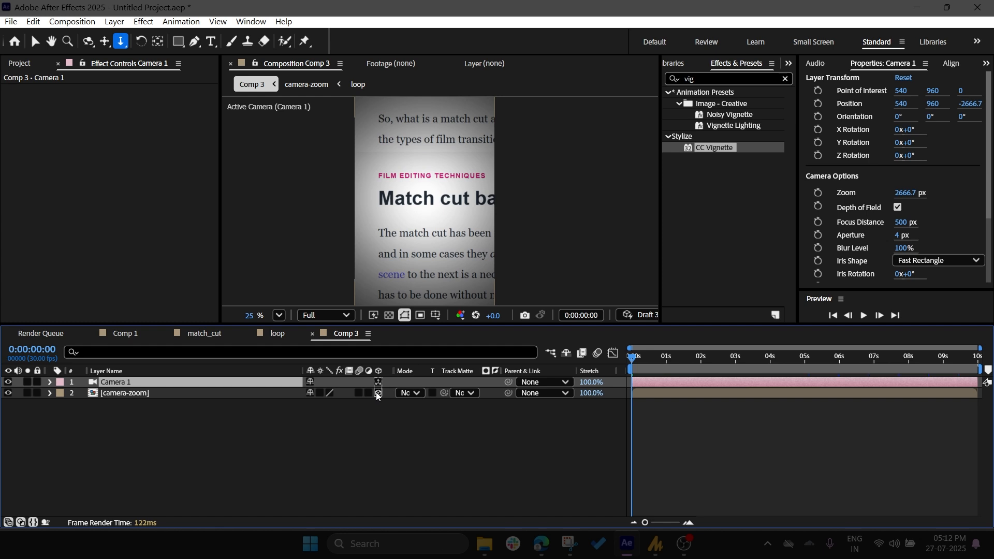
Step: Add a starting Position keyframe to the camera at the first frame of Comp 3
click(131, 116)
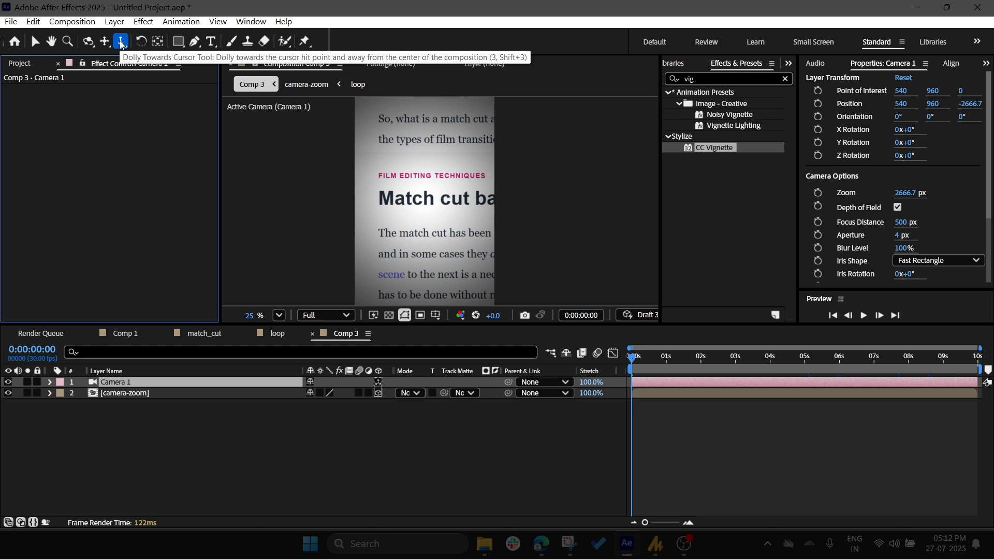
click(123, 379)
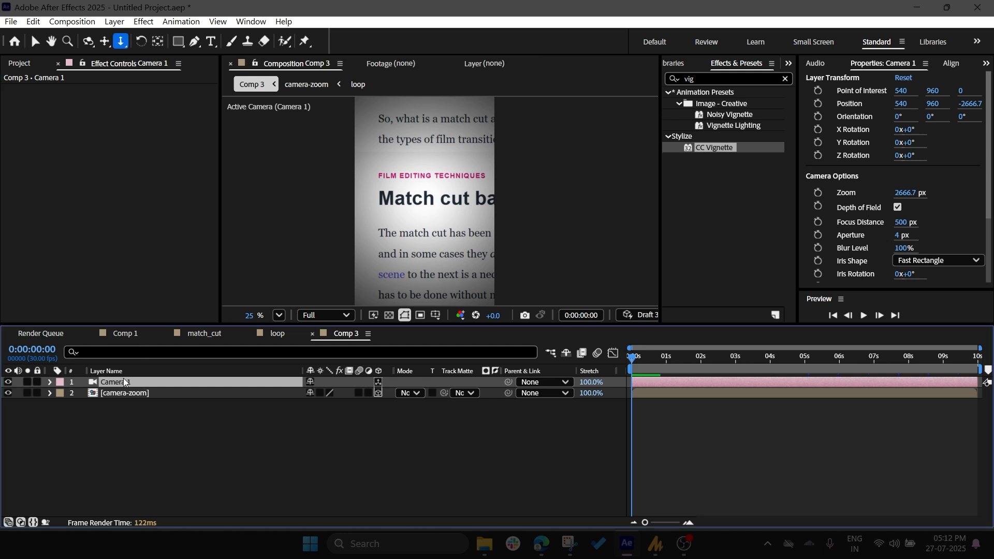
key(p)
click(83, 393)
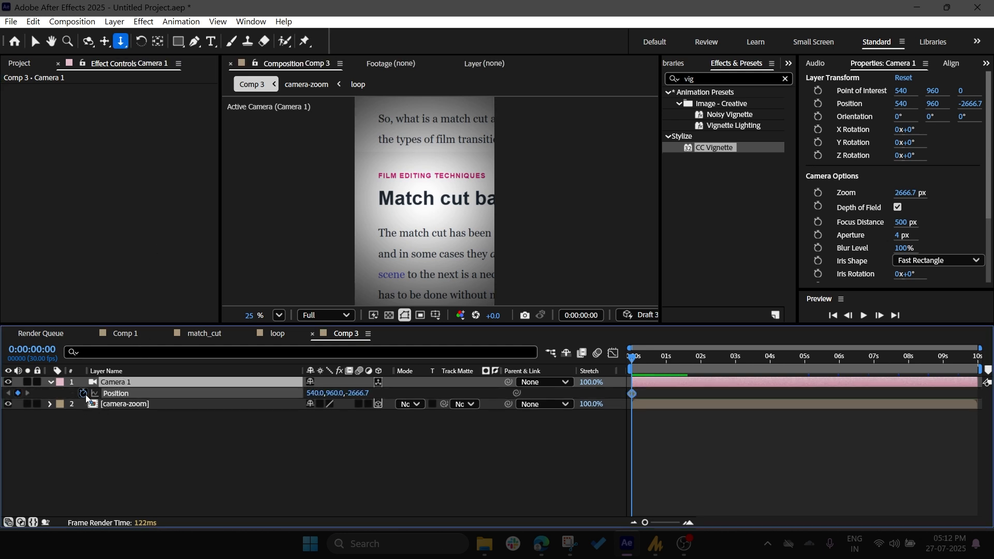
Step: At 0:00:05:00, dolly the camera in towards the highlighted "Match Cuts" text, to a Z position of about -2253
drag(634, 363, 804, 418)
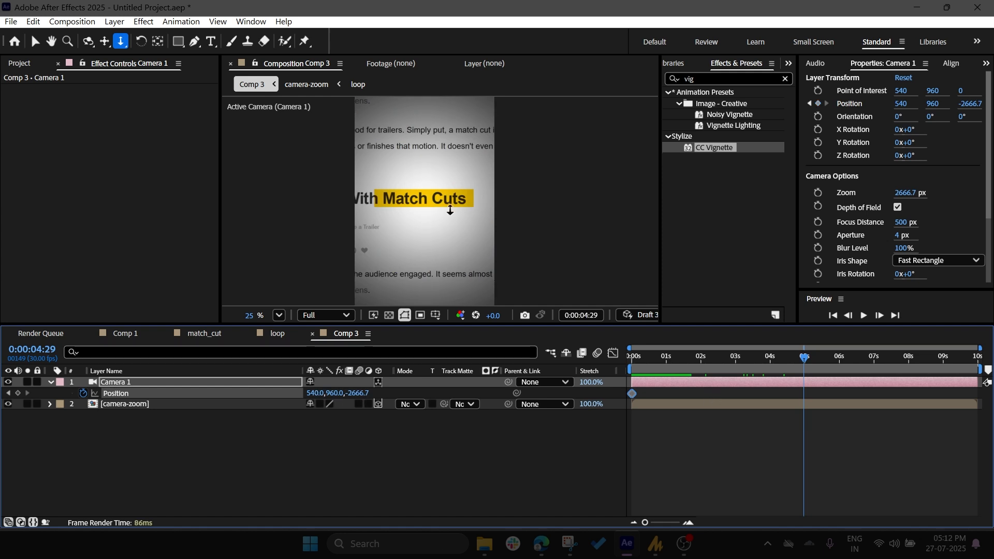
drag(799, 360, 803, 436)
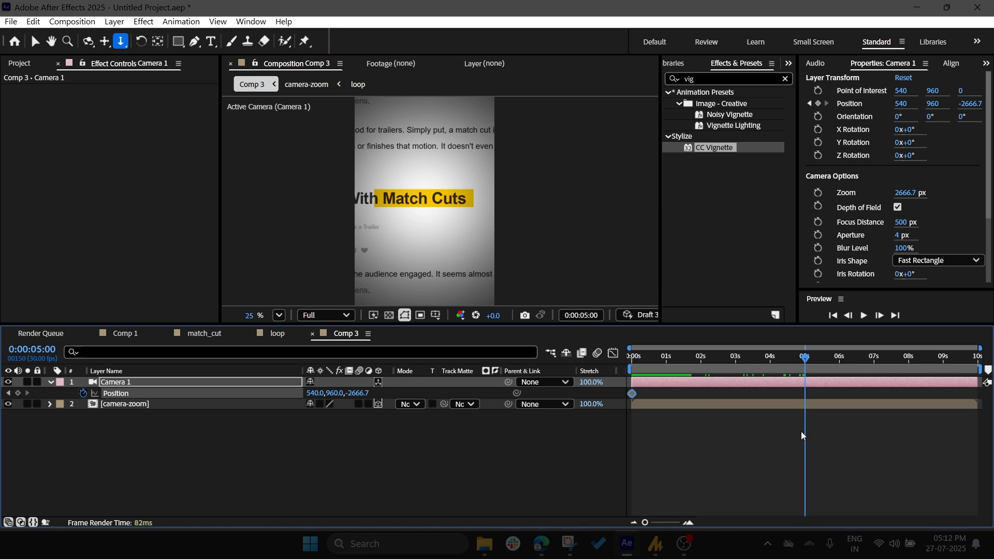
mouse_move(391, 213)
mouse_down()
mouse_move(396, 176)
mouse_move(394, 195)
mouse_up()
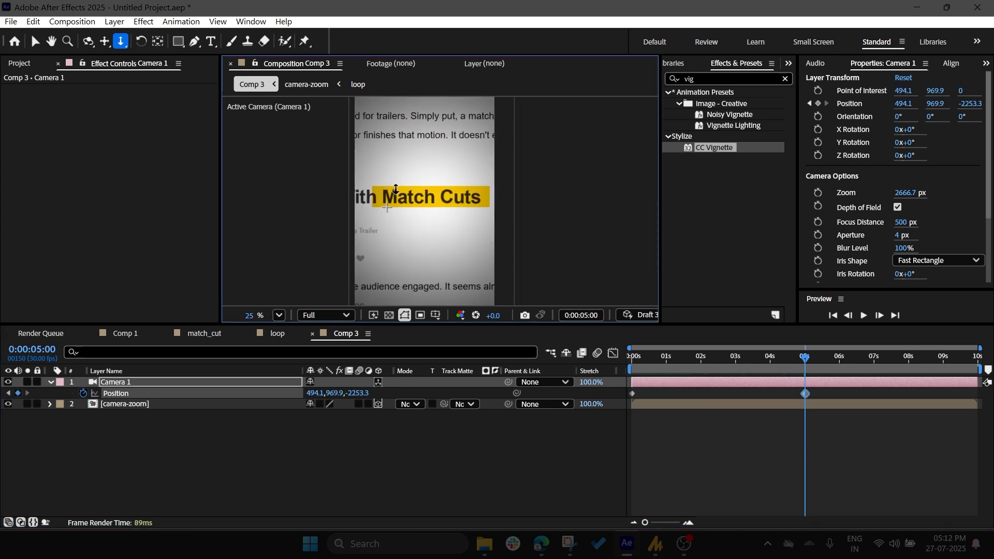